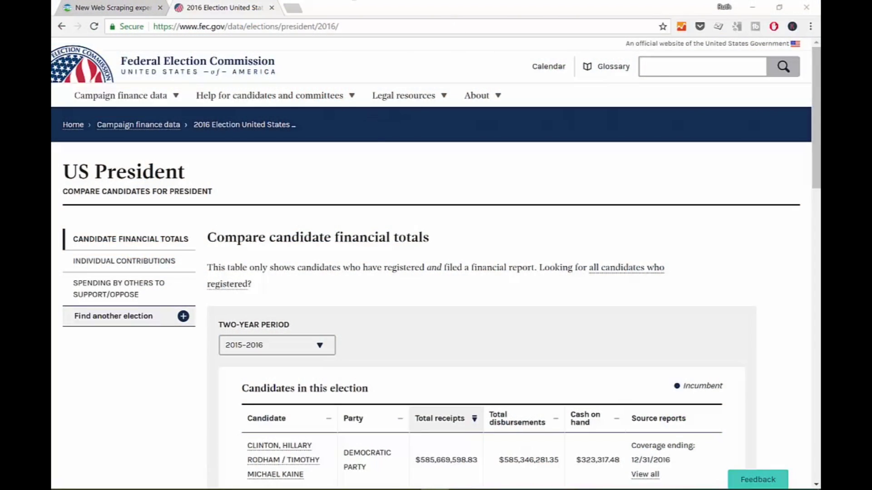
Scroll through the FEC 2016 US President candidate financial totals table
scroll(510, 424, down, 15)
scroll(296, 112, up, 15)
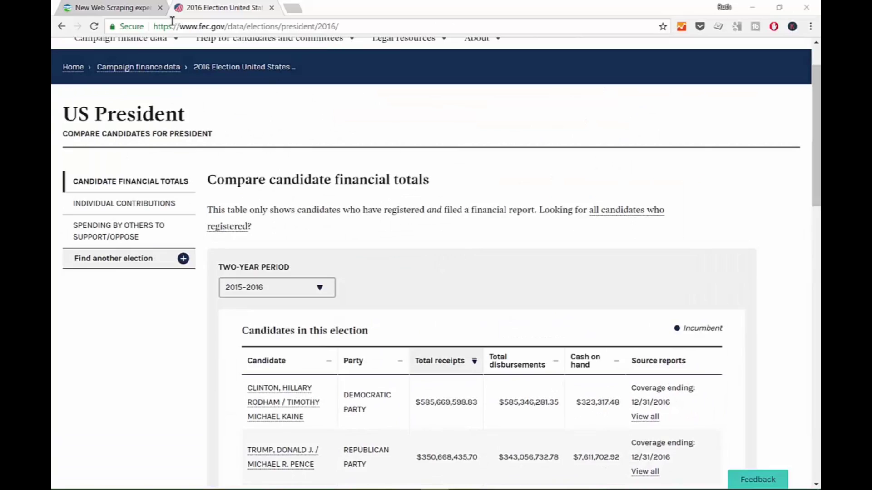
Copy the fec.gov 2016 president page URL and connect to it as a Web source in Power BI
click(365, 27)
key(ctrl+c)
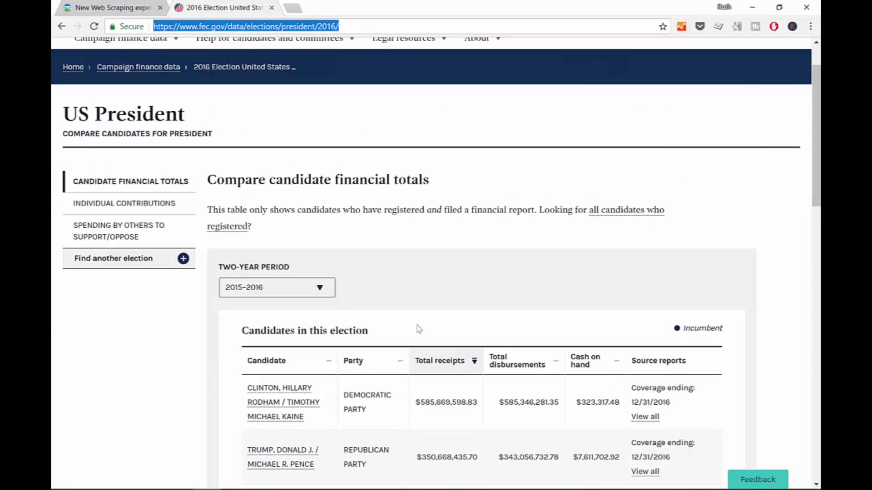
click(427, 486)
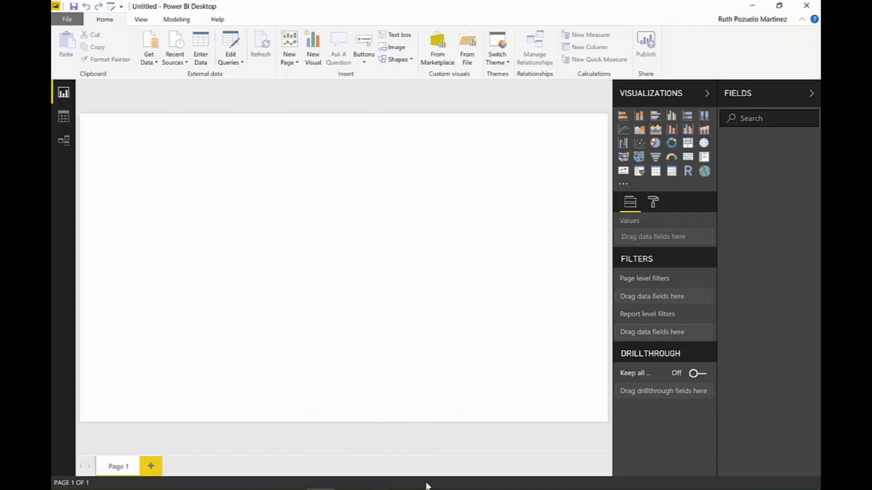
click(149, 58)
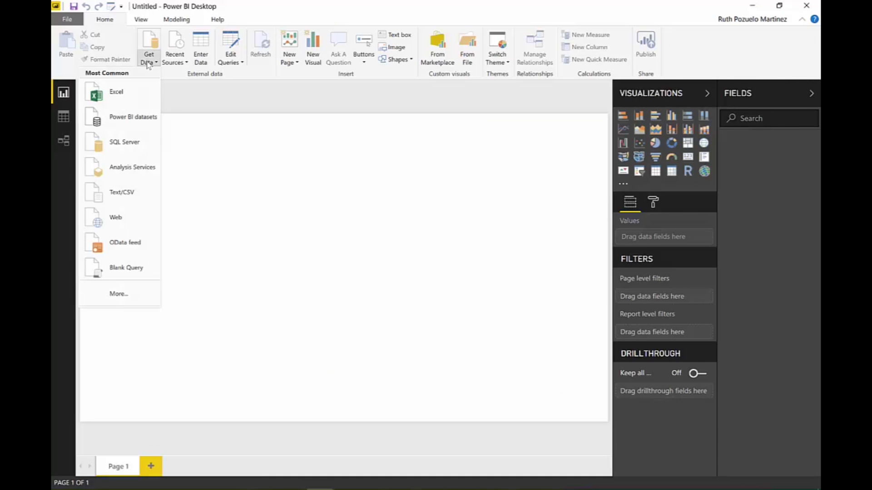
click(128, 222)
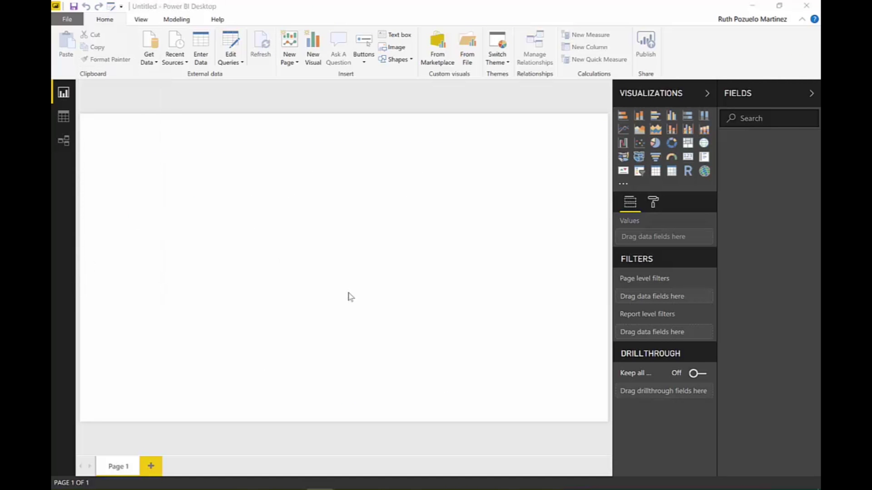
key(ctrl+v)
click(557, 284)
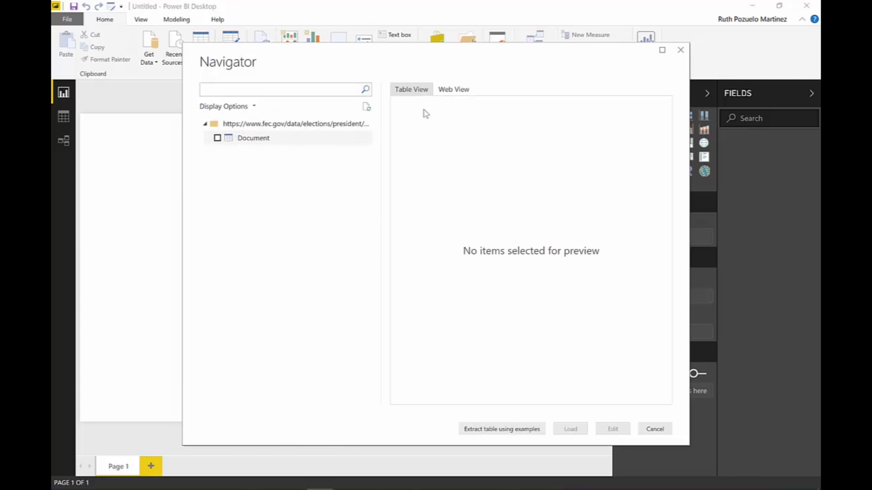
Start extracting a table by example and paste the Clinton / Kaine name into row 1
click(504, 429)
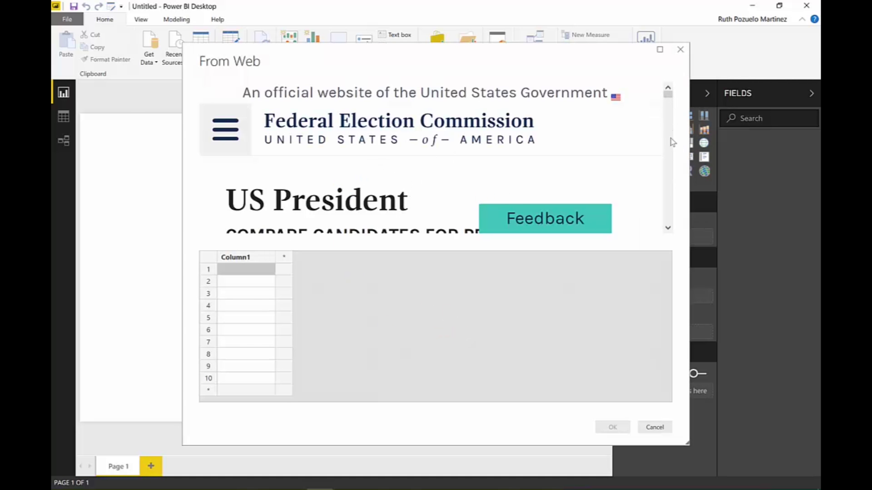
click(253, 291)
scroll(404, 140, down, 10)
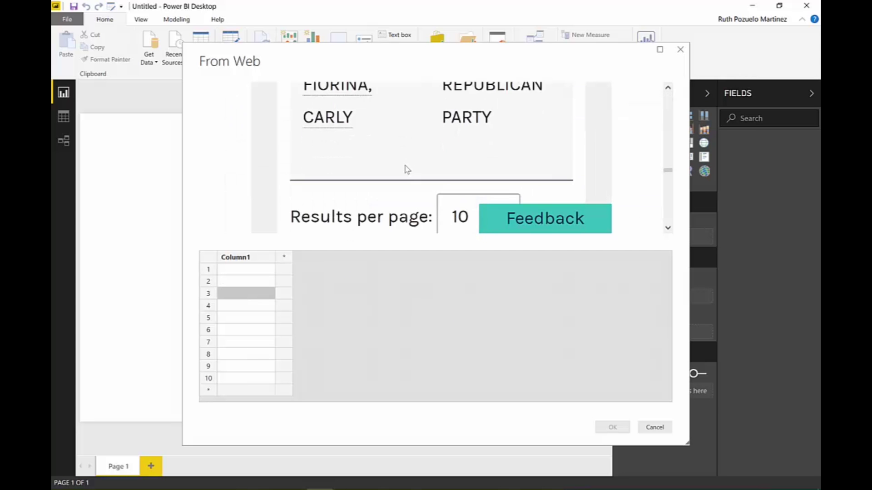
scroll(415, 127, up, 10)
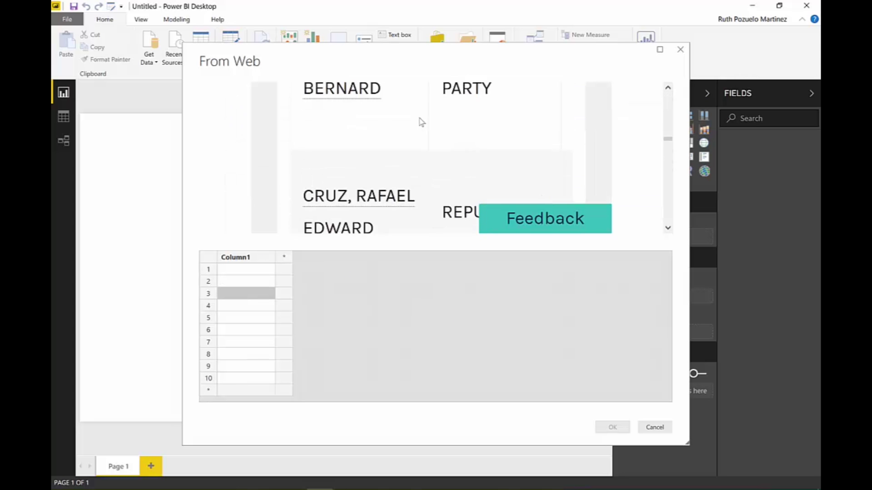
scroll(422, 127, up, 2)
scroll(399, 132, down, 5)
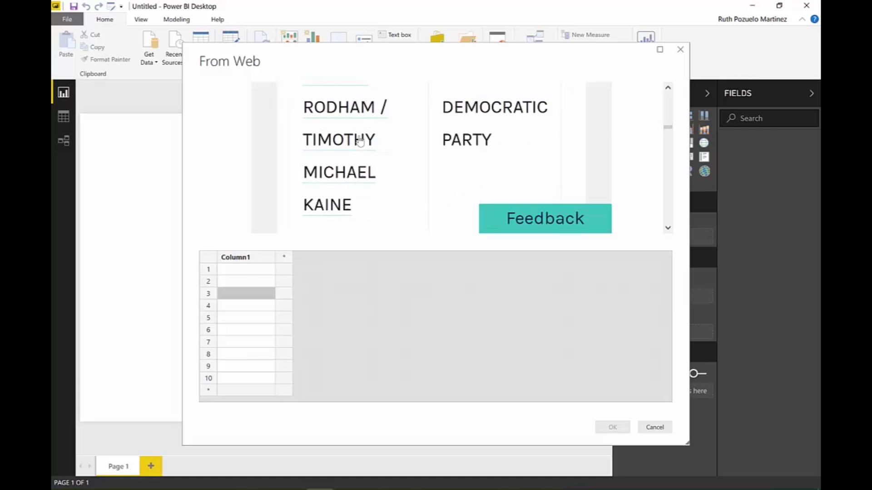
drag(369, 178, 305, 113)
key(ctrl+c)
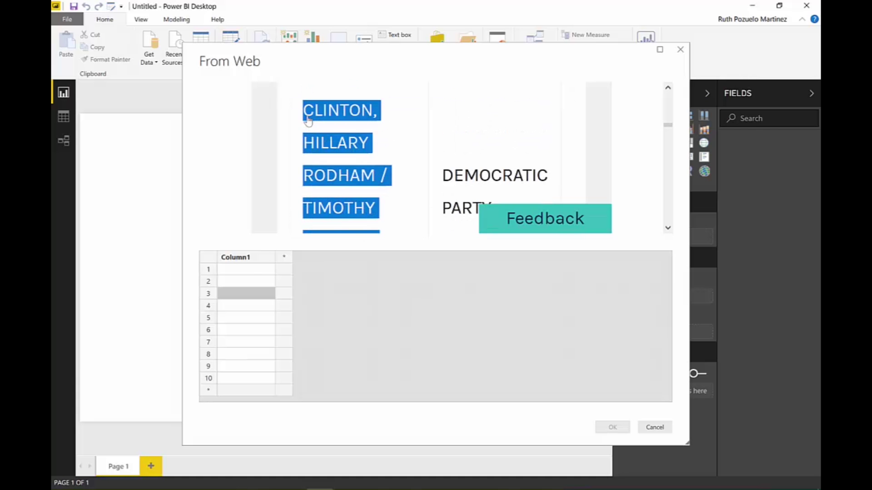
click(249, 271)
key(ctrl+v)
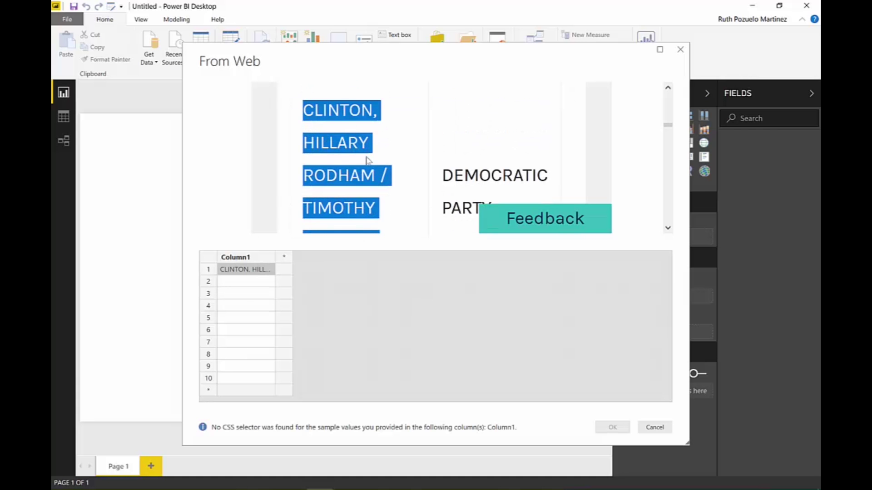
Paste the Trump / Pence name from the preview into example row 2
scroll(370, 163, down, 5)
drag(372, 181, 300, 90)
key(ctrl+c)
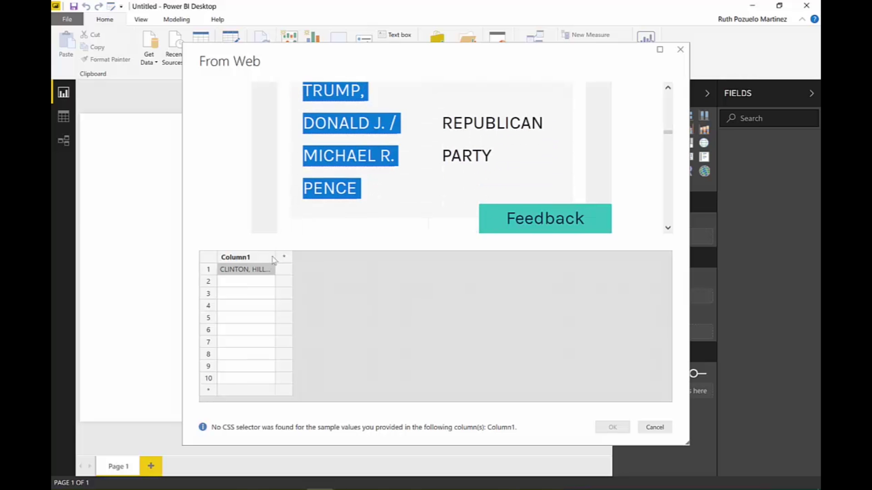
click(245, 282)
key(ctrl+v)
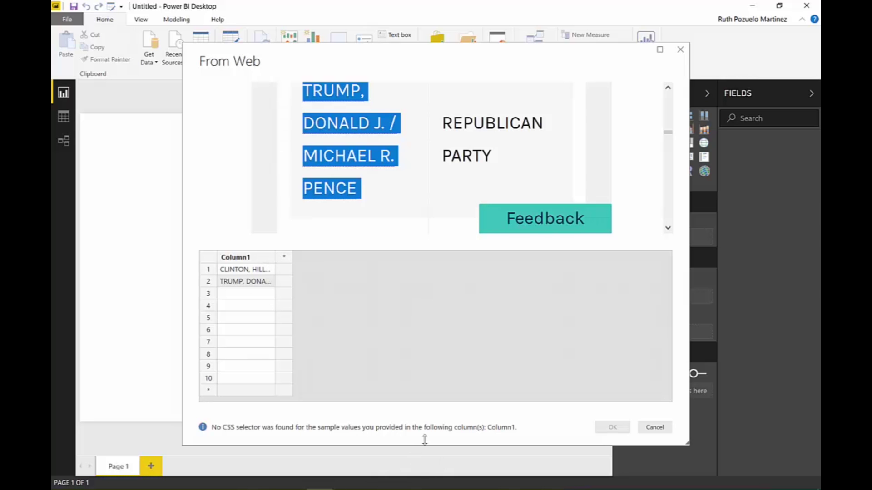
scroll(444, 138, up, 3)
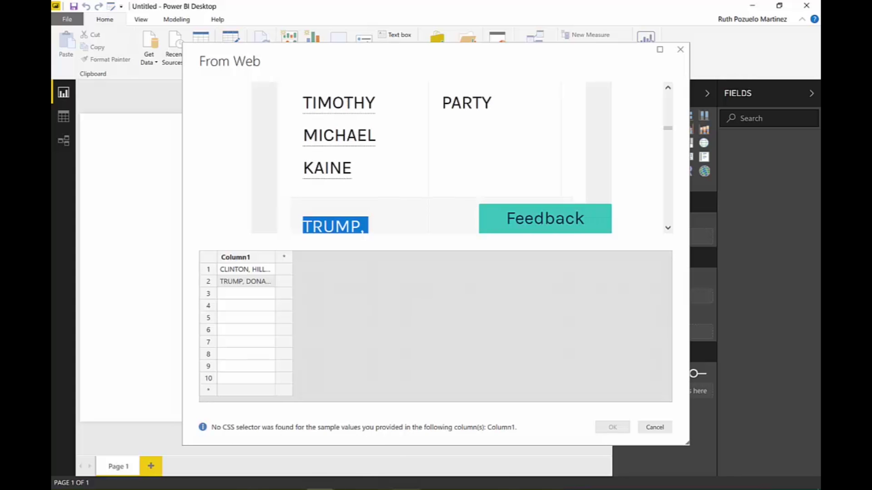
click(407, 439)
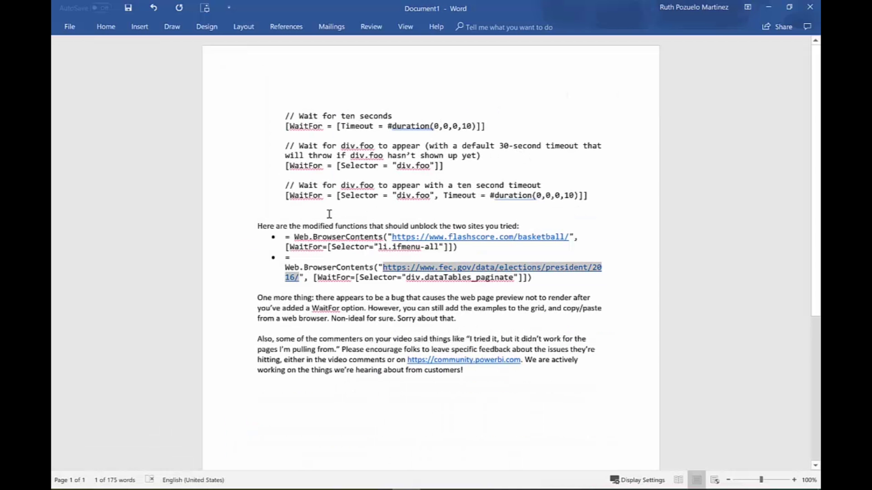
drag(336, 126, 283, 126)
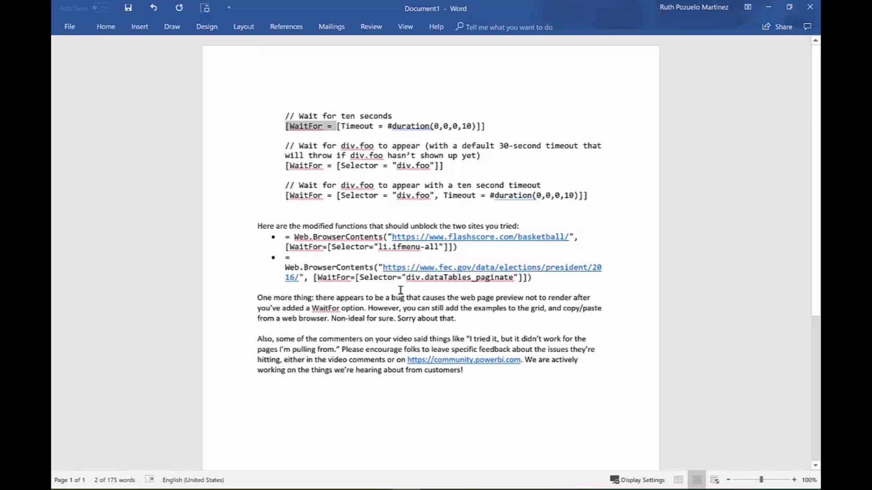
drag(290, 234, 367, 233)
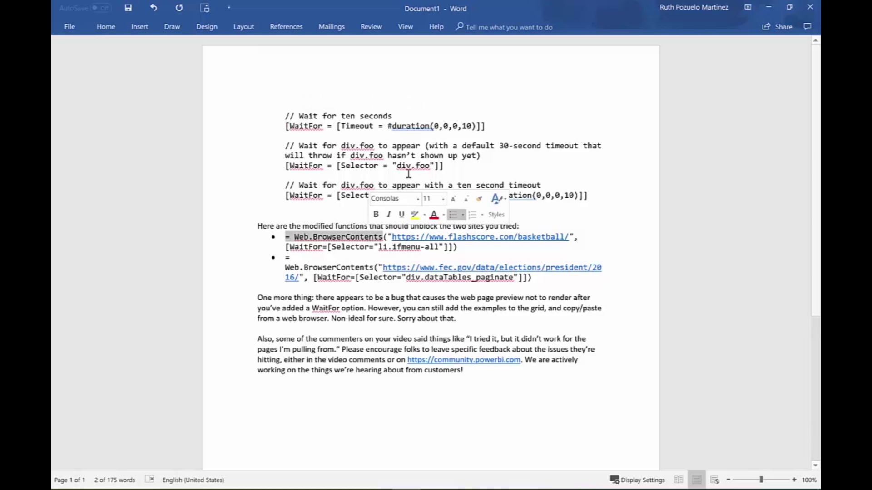
drag(512, 125, 386, 126)
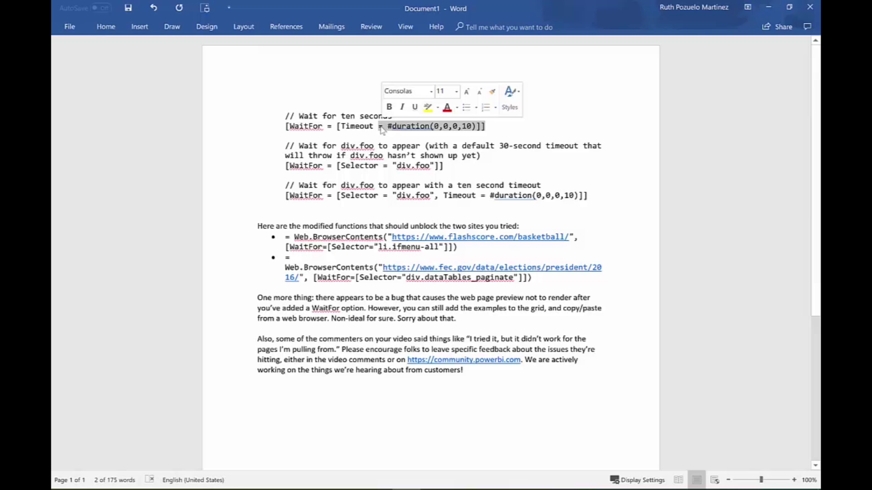
click(470, 163)
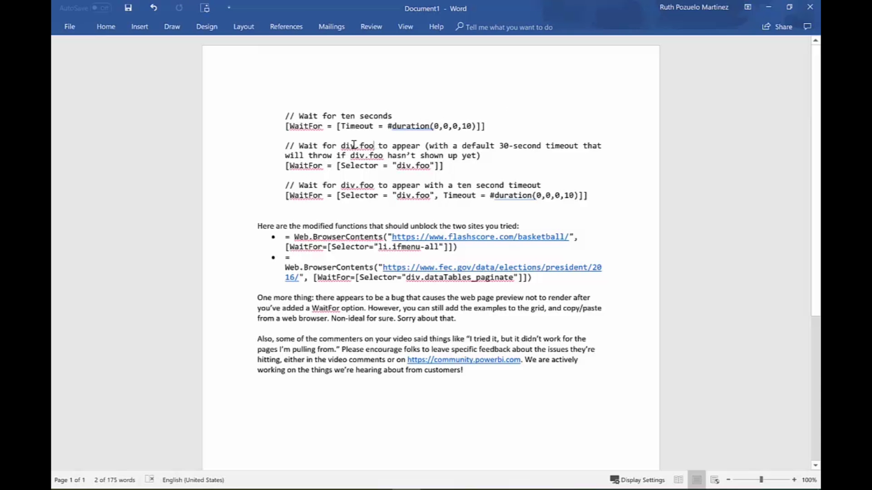
drag(355, 145, 341, 144)
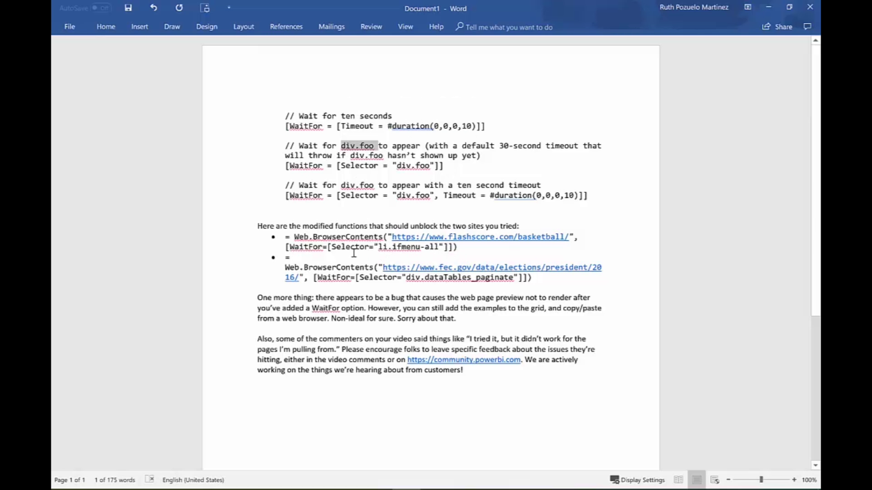
drag(303, 248, 447, 247)
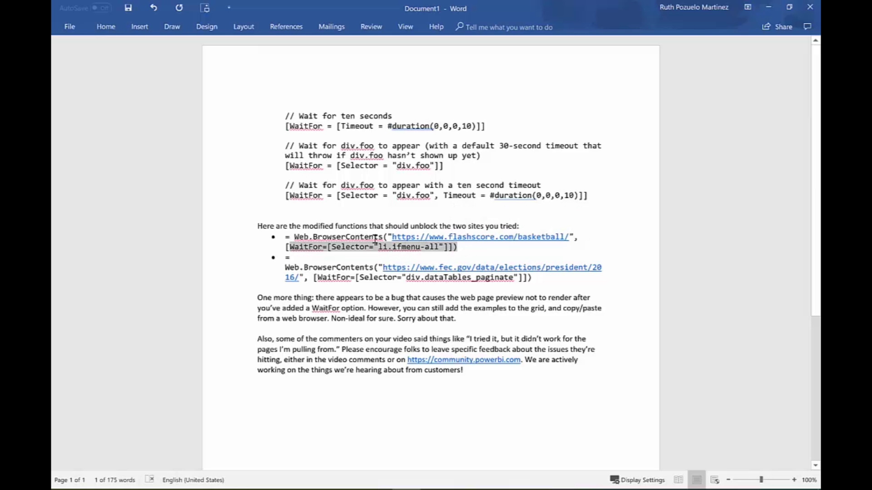
drag(375, 238, 308, 237)
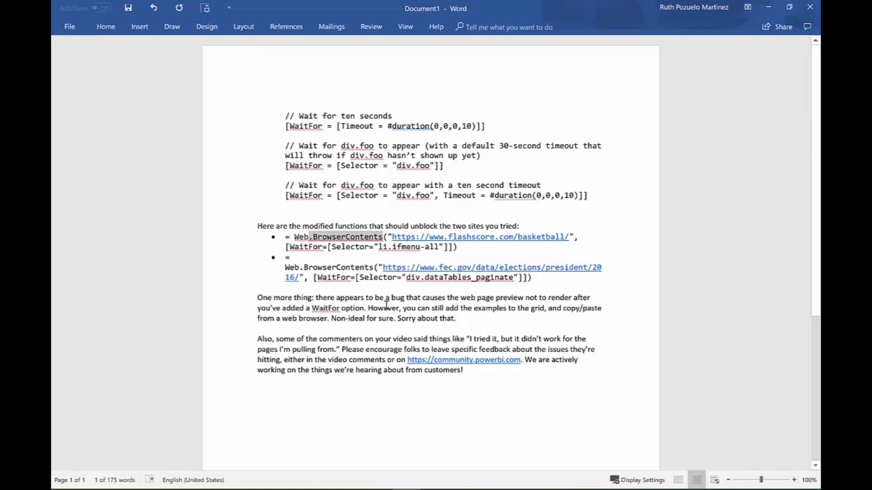
click(351, 305)
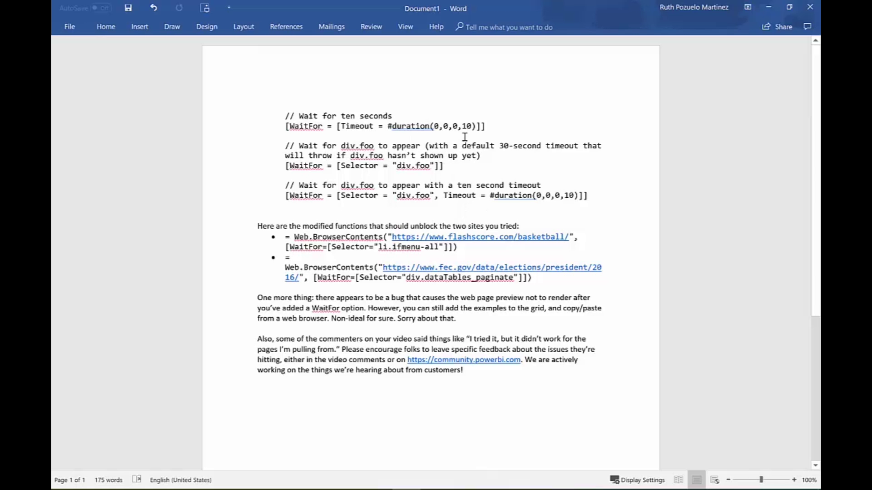
Cancel the From Web example extraction and open Edit Queries
key(alt+Tab)
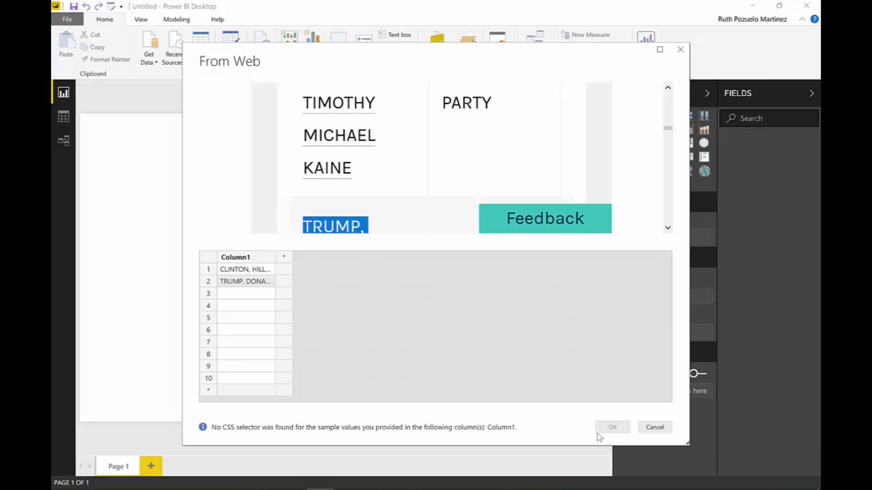
click(642, 429)
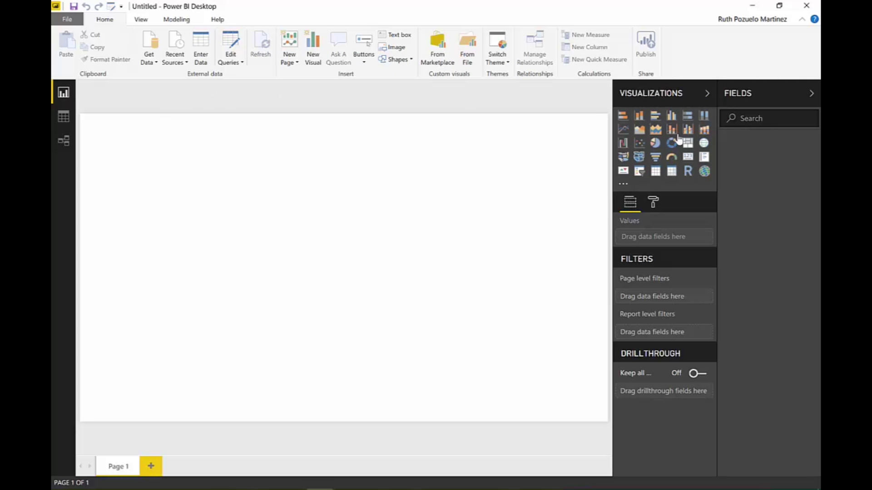
click(230, 45)
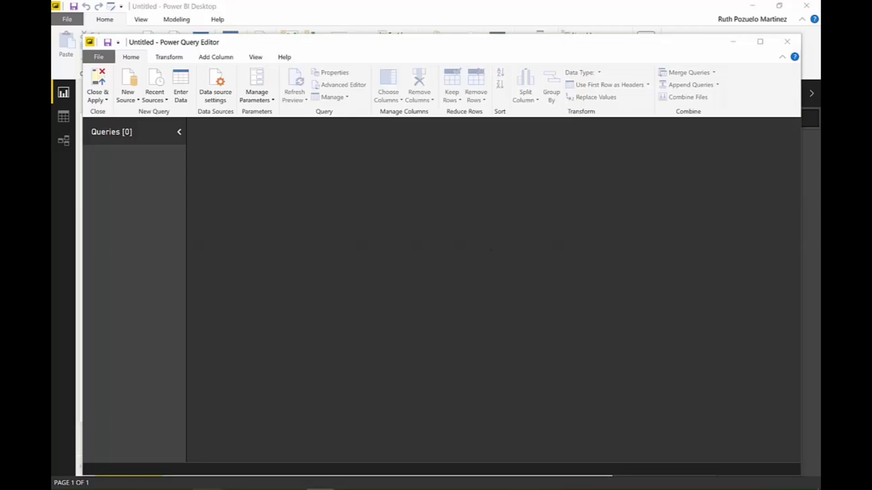
Open the Powered Solutions blog tab and read its Web.BrowserContents and Html.Table descriptions
key(alt+Tab)
key(ctrl+shift+Tab)
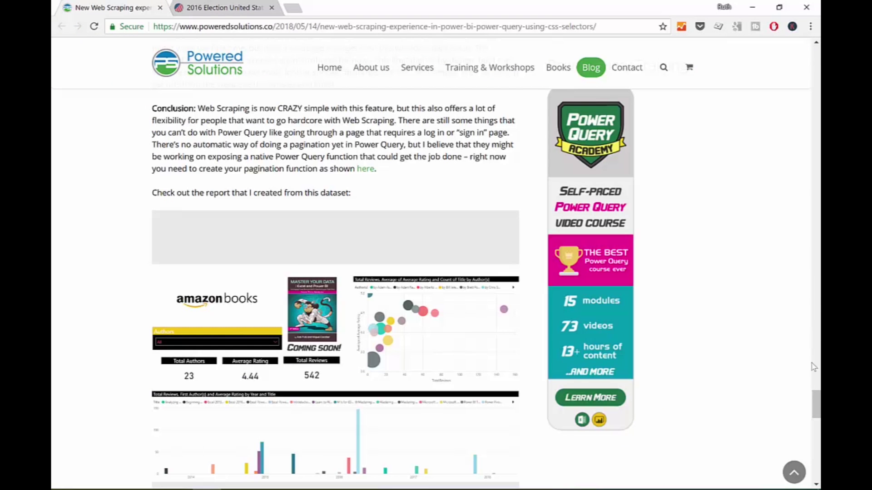
drag(815, 404, 590, 114)
key(Home)
scroll(399, 317, down, 20)
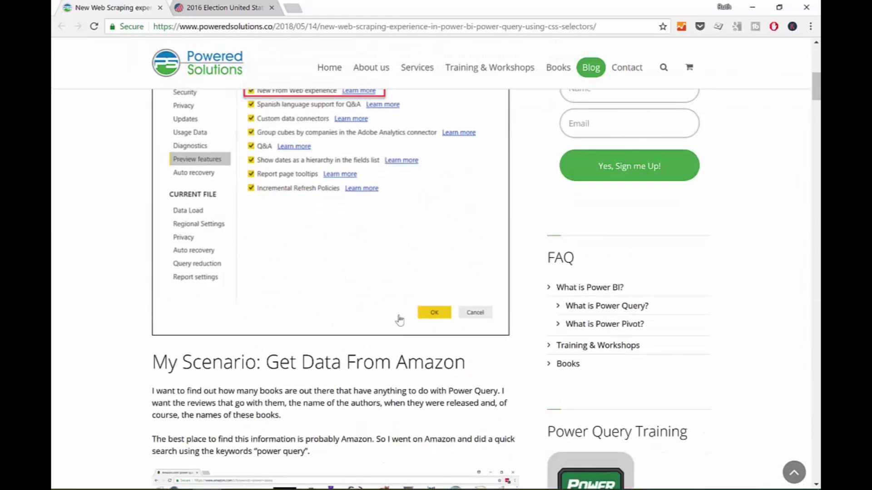
scroll(389, 293, down, 20)
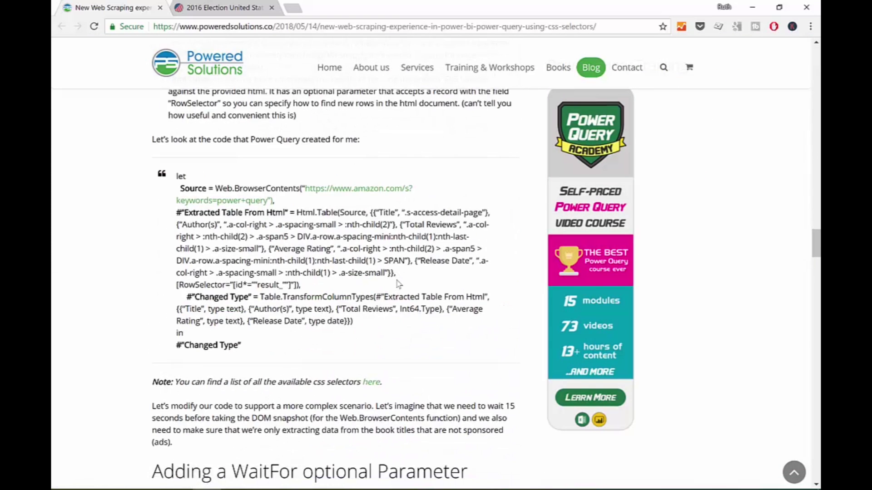
scroll(396, 279, up, 4)
scroll(394, 279, down, 5)
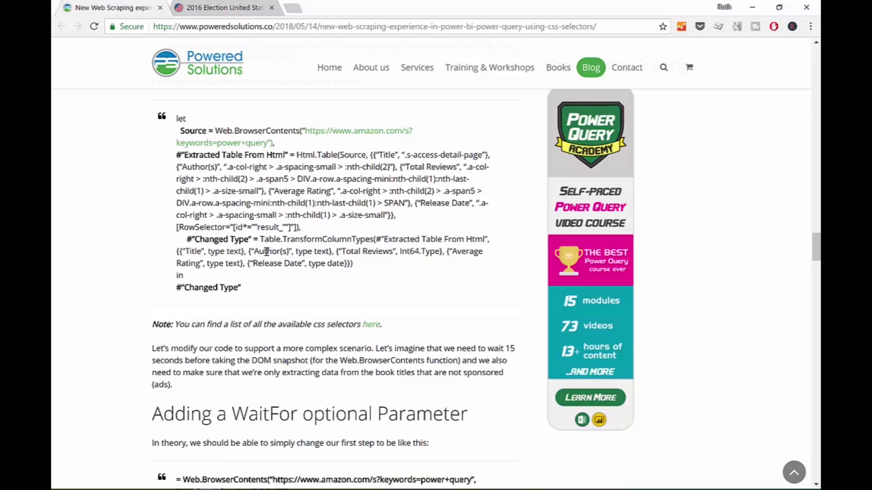
scroll(267, 251, up, 5)
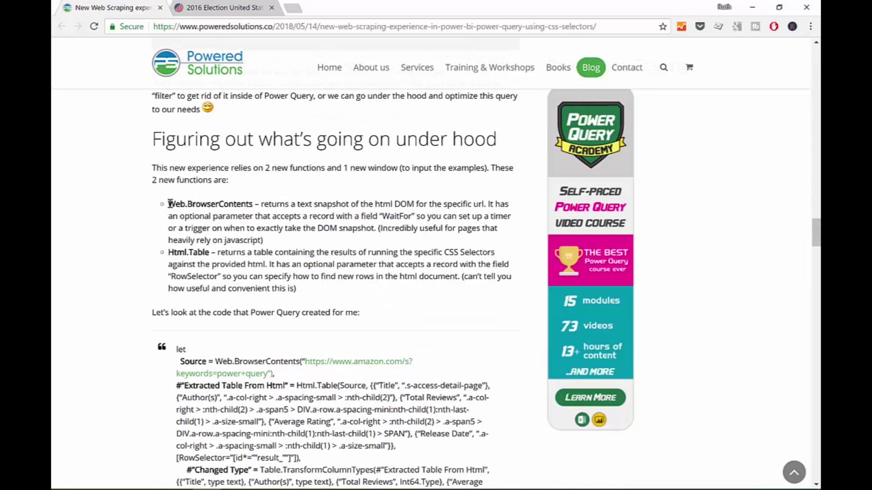
drag(169, 204, 260, 233)
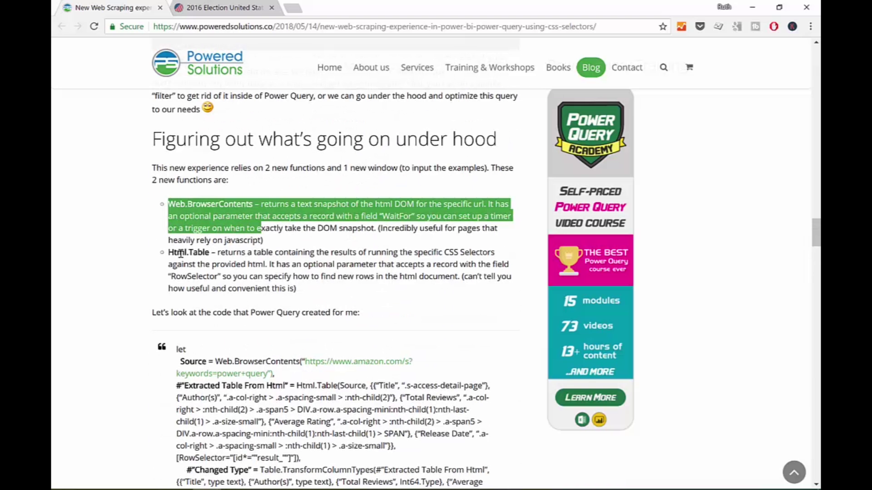
drag(168, 252, 303, 293)
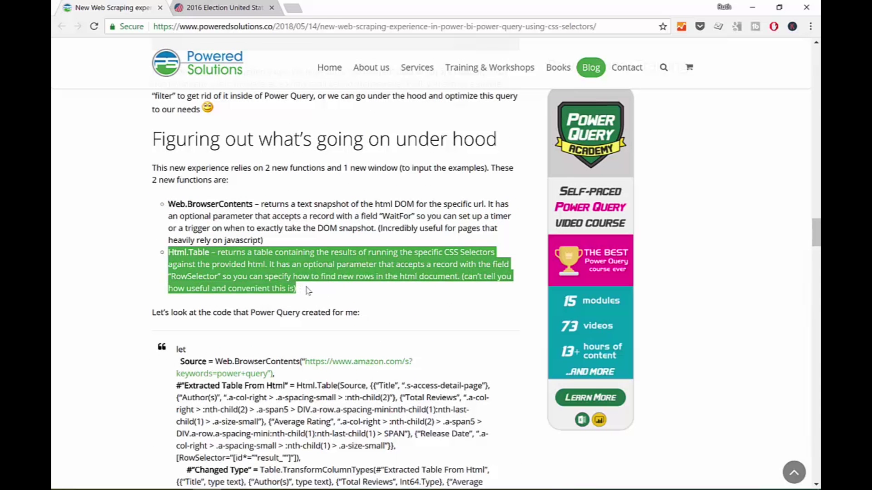
Scroll down and highlight the corrected WaitFor record syntax
scroll(308, 290, down, 9)
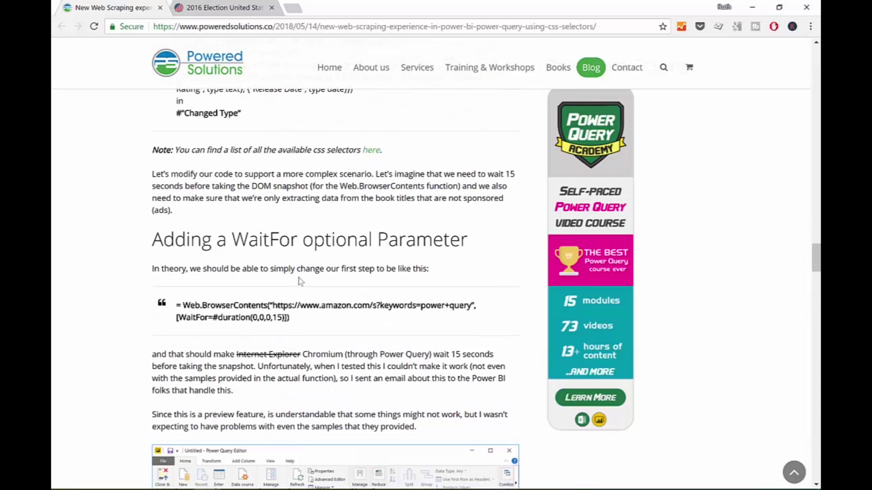
scroll(299, 280, down, 4)
scroll(269, 255, up, 3)
drag(227, 191, 306, 186)
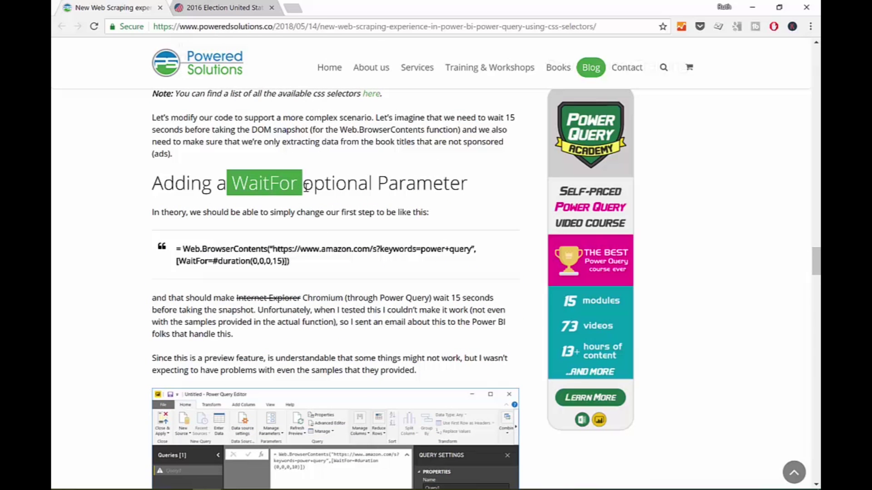
scroll(335, 283, down, 5)
scroll(327, 288, down, 6)
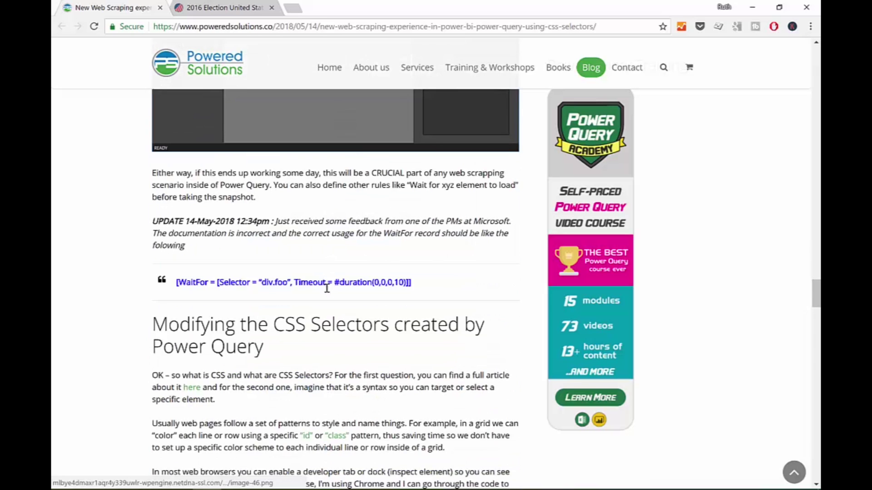
scroll(324, 289, down, 4)
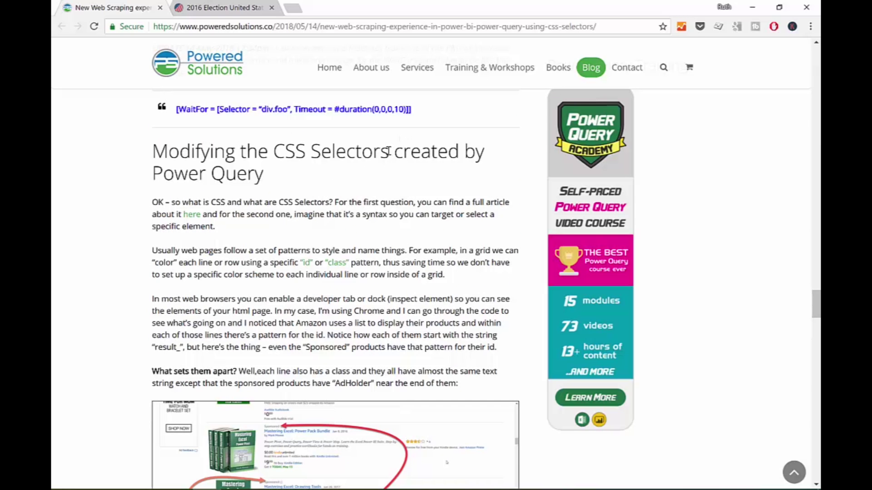
drag(190, 109, 404, 111)
Scroll to the end of the post and select the final modified M code block
scroll(404, 150, up, 1)
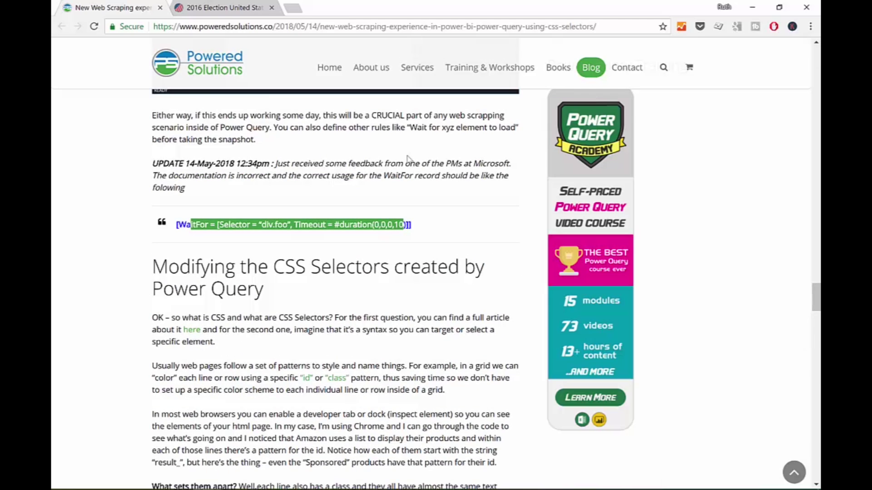
scroll(265, 260, down, 10)
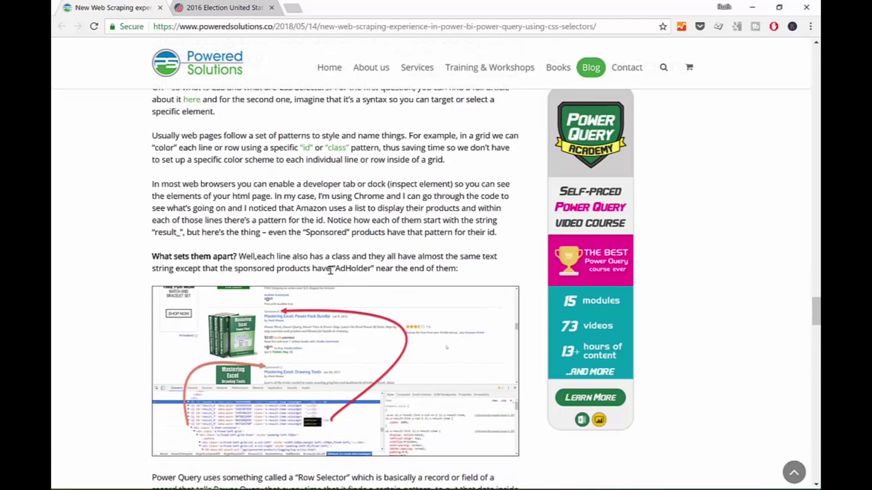
scroll(388, 286, down, 4)
scroll(370, 302, up, 4)
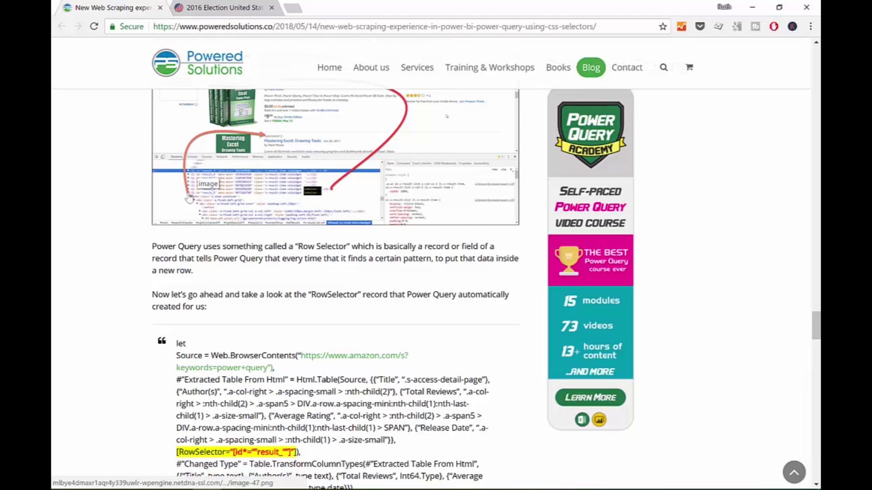
scroll(295, 233, down, 5)
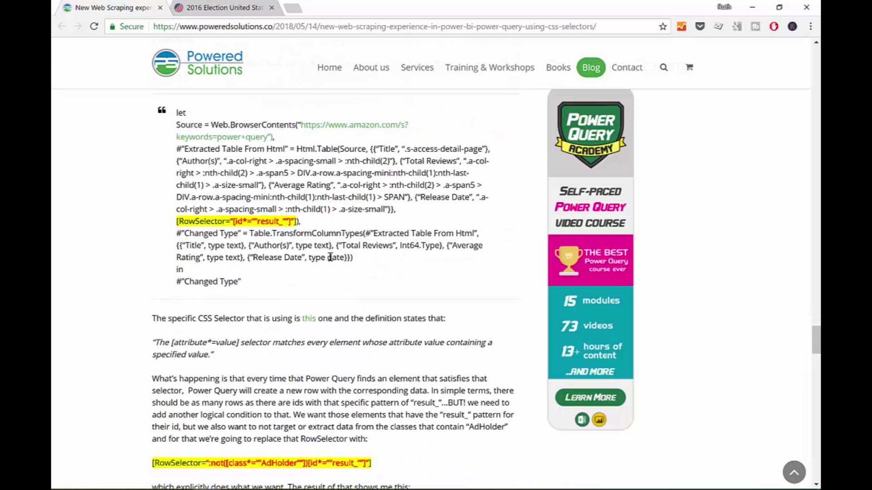
scroll(316, 262, down, 3)
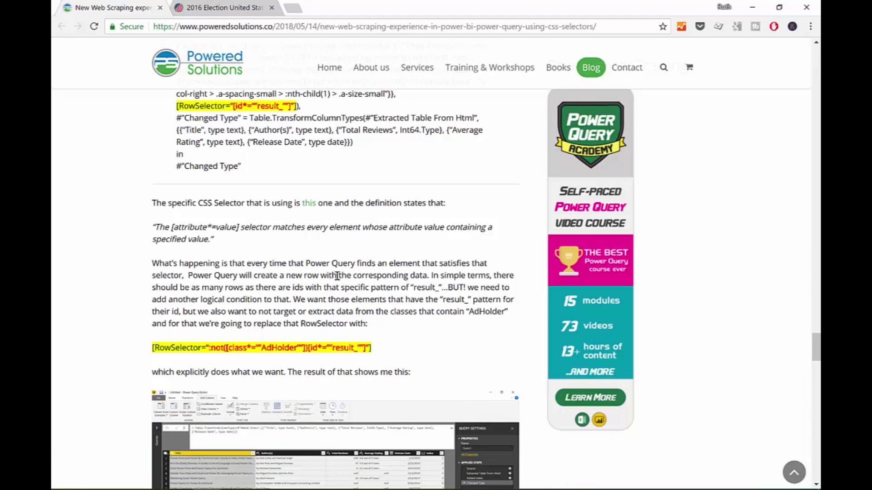
scroll(331, 274, down, 3)
scroll(332, 277, down, 14)
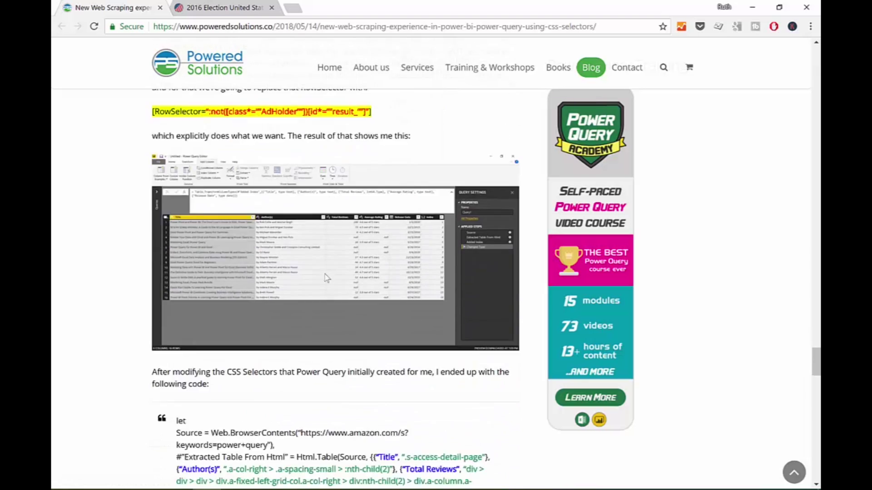
scroll(325, 271, down, 6)
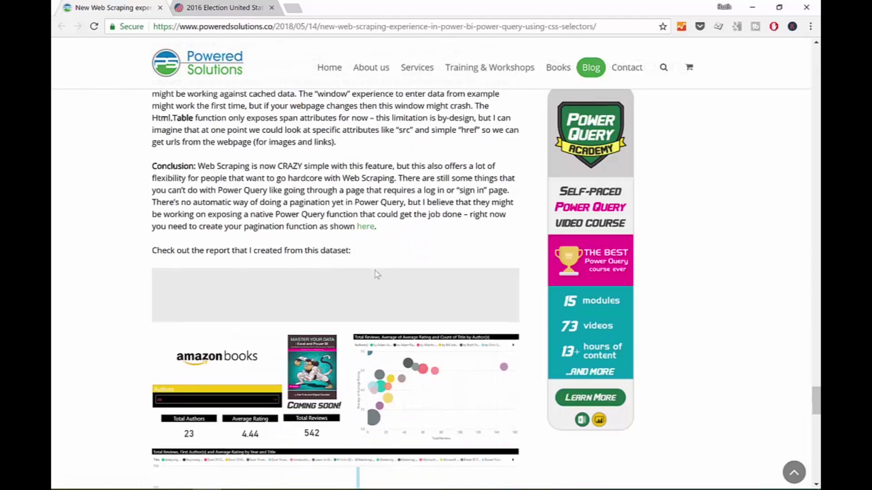
scroll(375, 274, up, 10)
scroll(399, 267, up, 10)
scroll(398, 253, down, 9)
scroll(391, 257, down, 2)
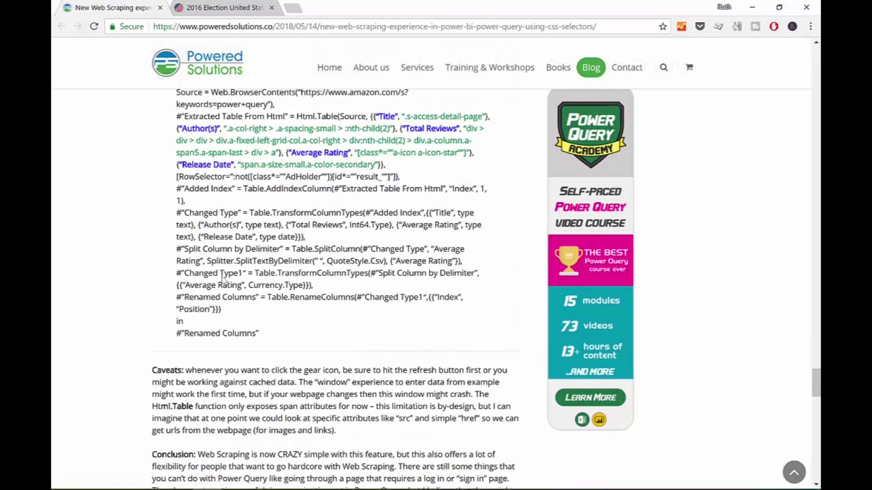
scroll(344, 210, up, 1)
drag(187, 139, 323, 412)
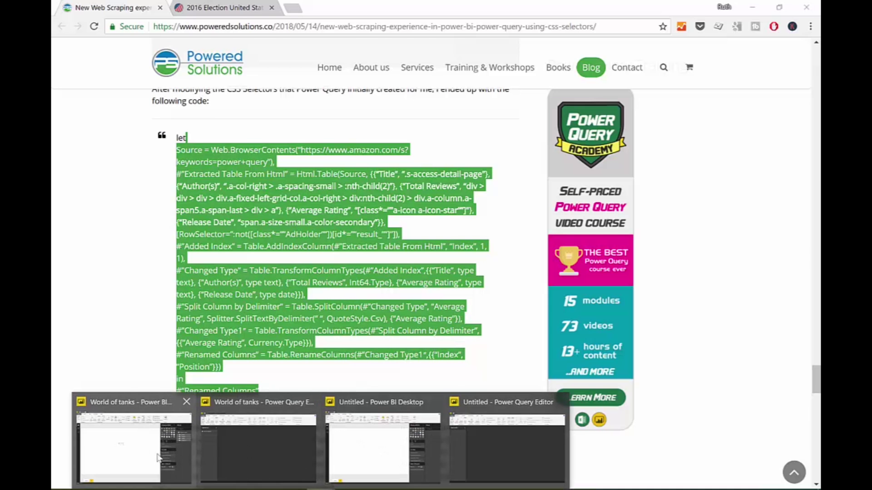
Open the World of tanks query in Power Query Editor and inspect its Source step
click(145, 452)
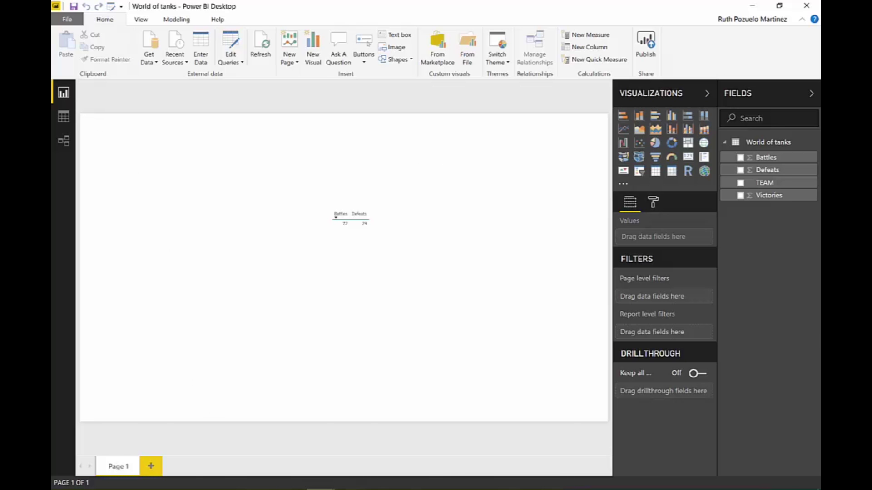
click(243, 459)
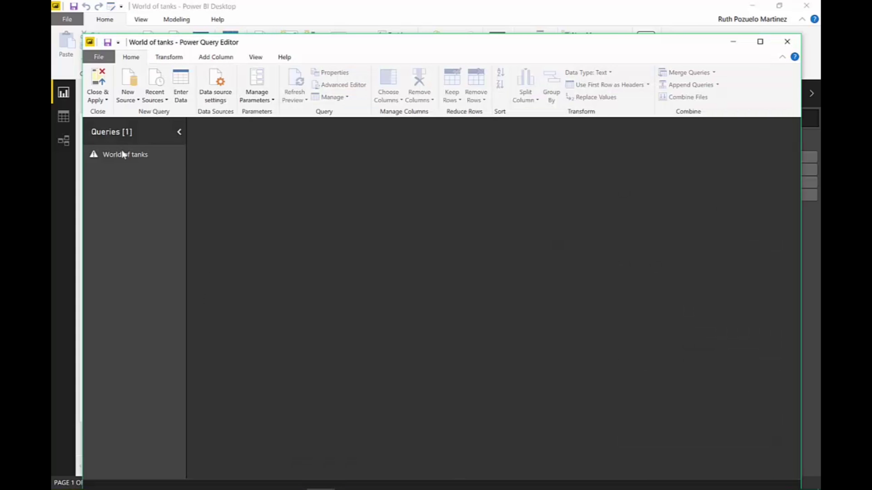
click(124, 155)
click(709, 240)
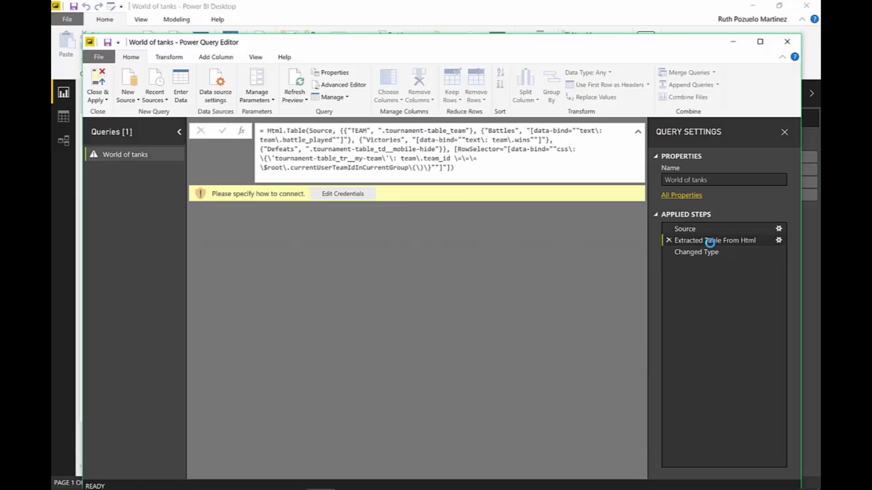
click(716, 230)
Connect anonymously to the worldoftanks.com source and review each applied step
click(348, 194)
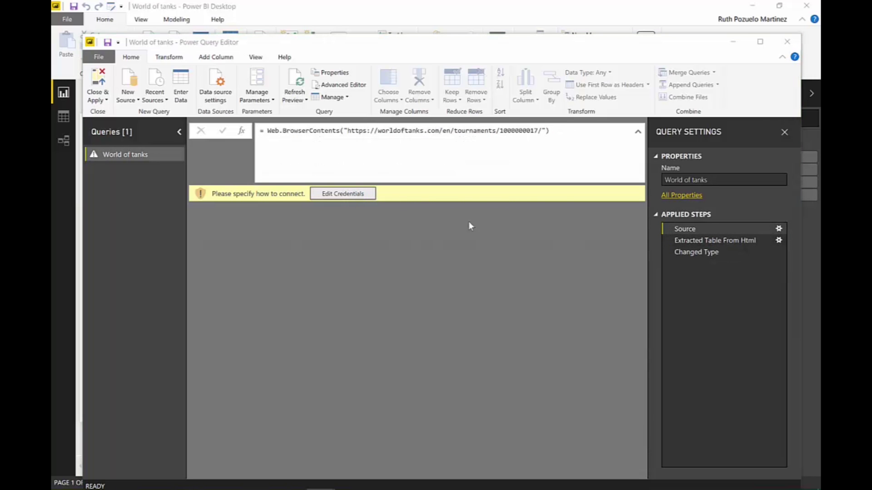
click(563, 296)
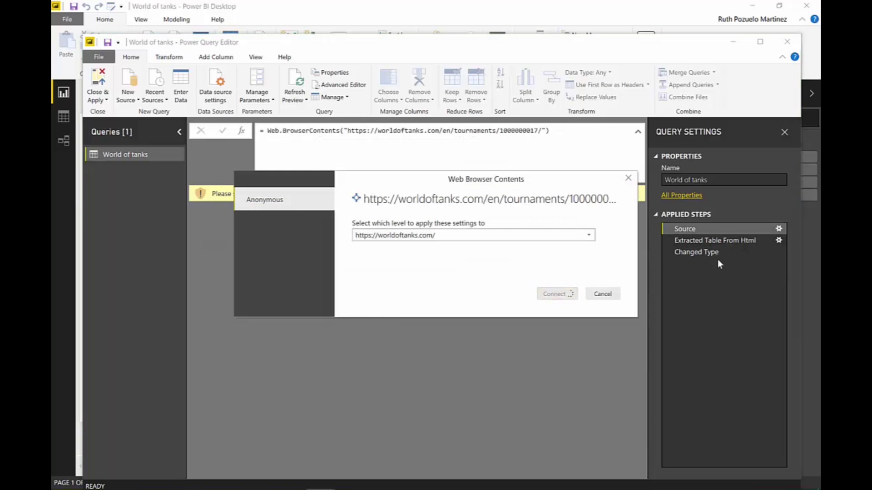
click(701, 241)
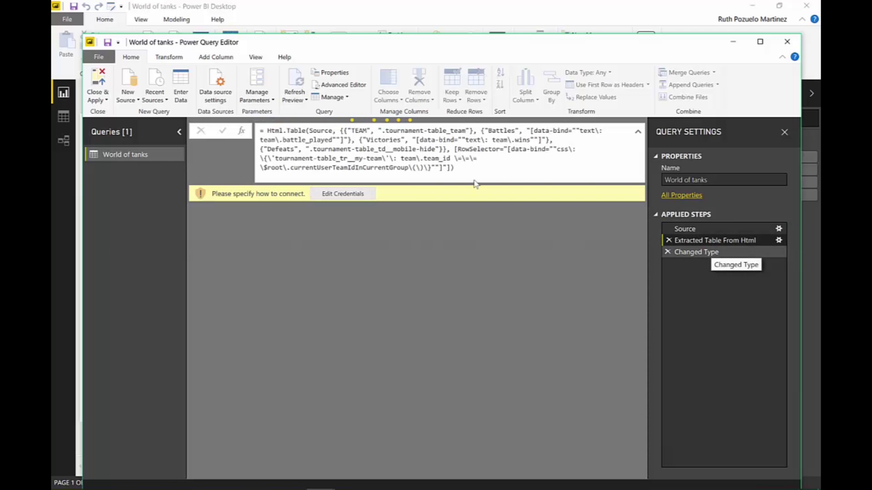
click(699, 253)
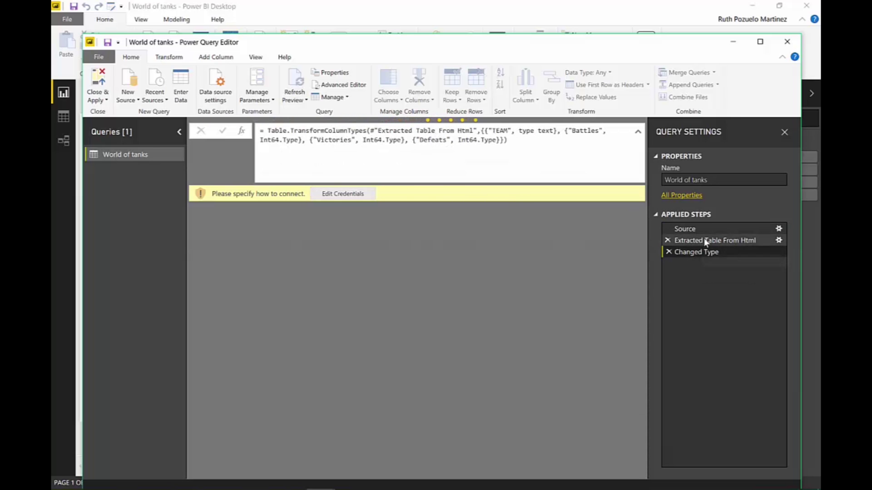
click(704, 238)
click(704, 230)
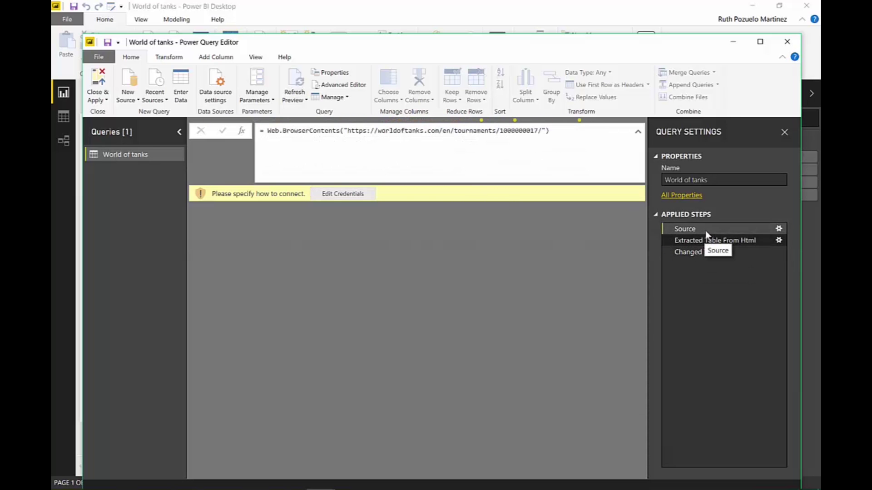
Duplicate the World of tanks query and name the copy fedgov
right_click(135, 154)
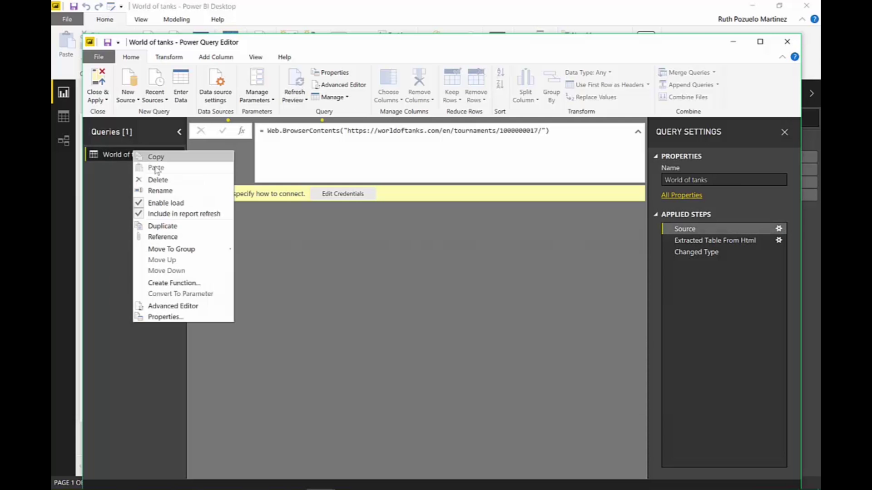
click(173, 228)
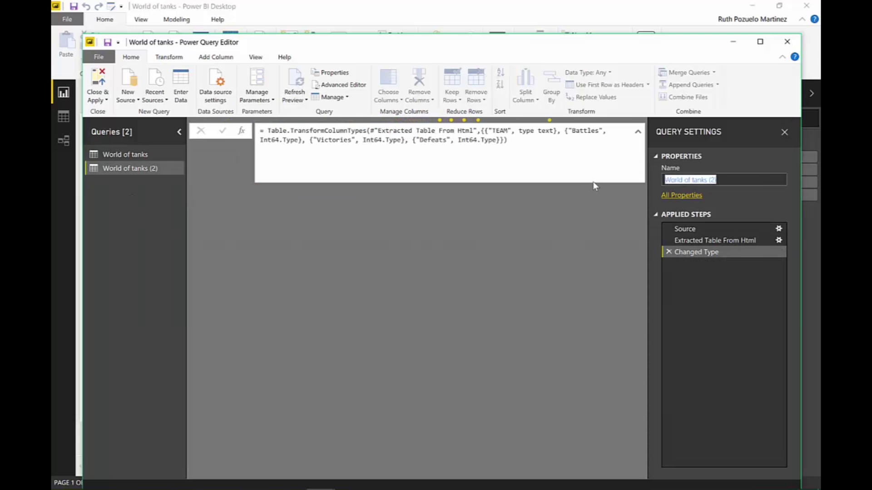
text(fed)
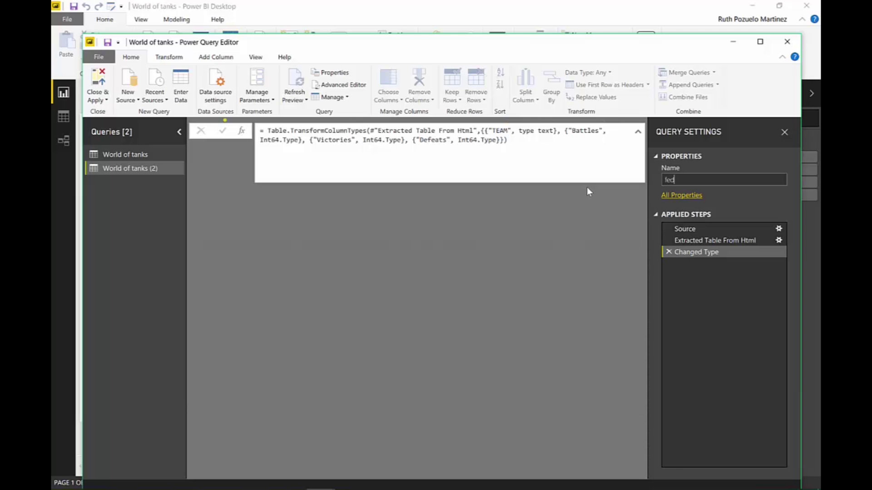
text(gov)
key(Return)
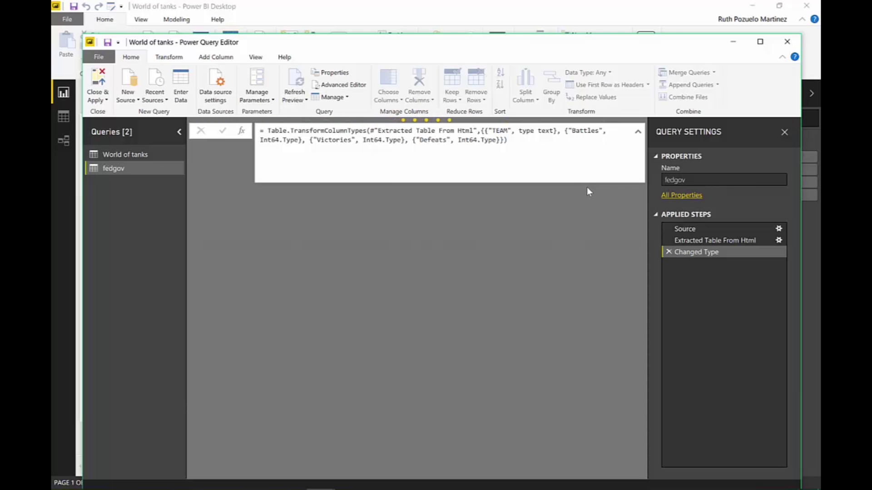
Replace the Source URL with the fec.gov address from Word and copy the WaitFor timeout example
click(700, 229)
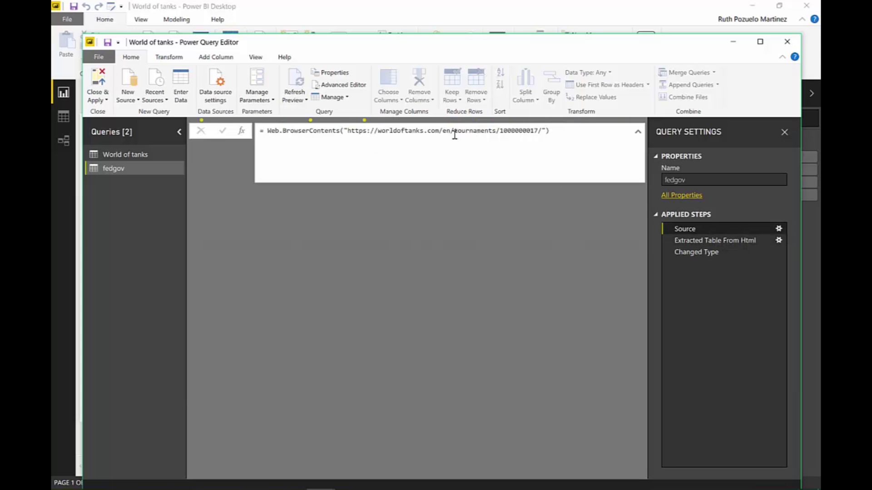
click(406, 489)
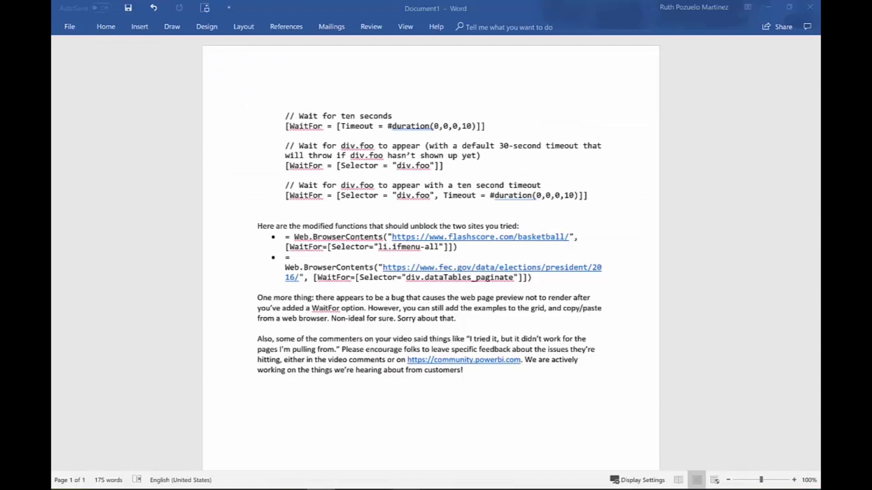
click(410, 278)
drag(384, 268, 298, 279)
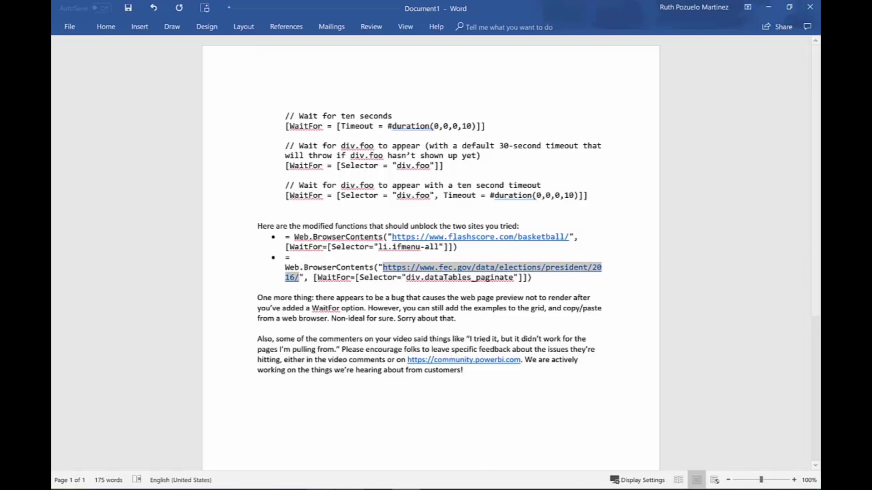
click(320, 489)
click(252, 454)
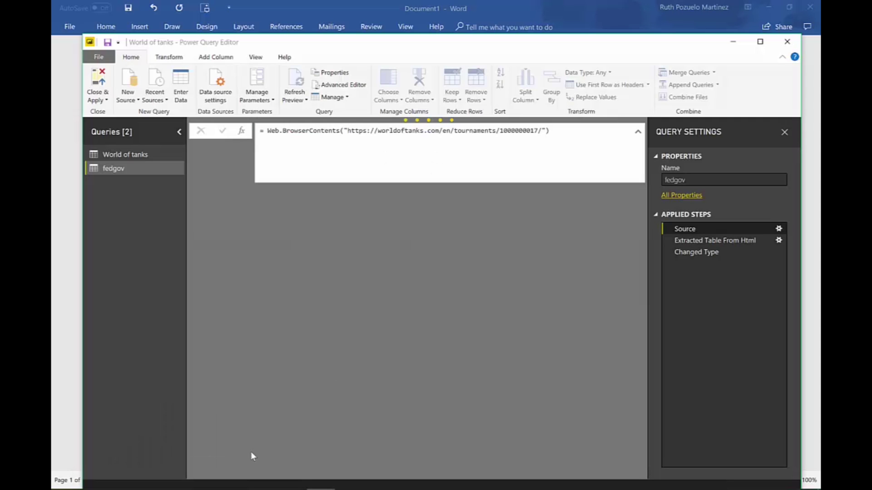
drag(544, 131, 355, 135)
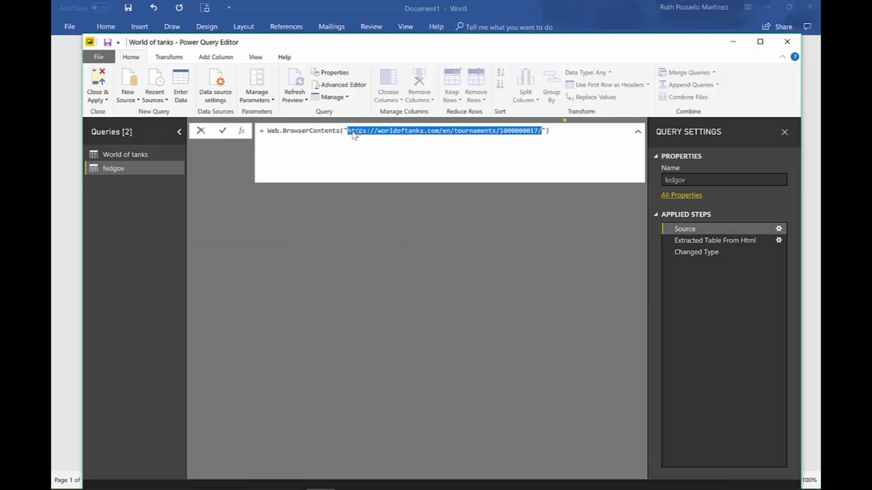
text(https://www.fec.gov/data/elections/president/2016/)
key(Return)
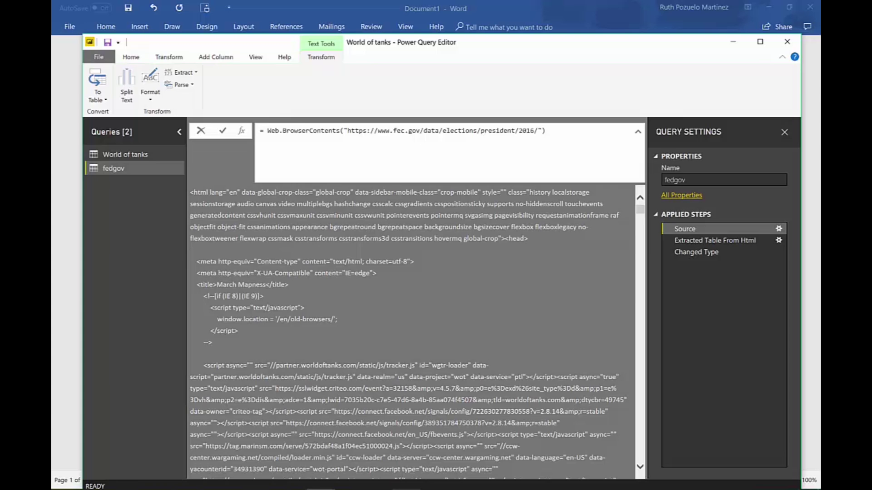
key(alt+Tab)
drag(489, 126, 282, 125)
key(ctrl+c)
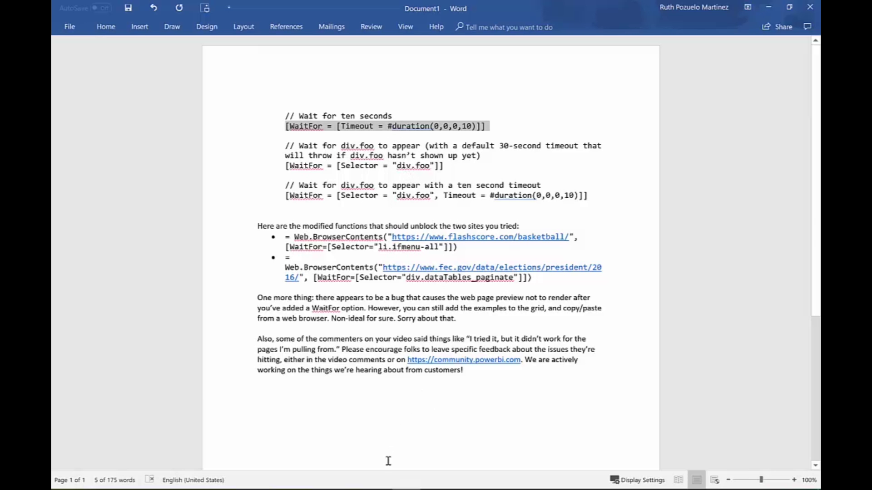
Append [WaitFor = [Timeout = #duration(0,0,0,10)]] to the fedgov source, then show Extracted Table From Html
mouse_move(273, 484)
click(248, 463)
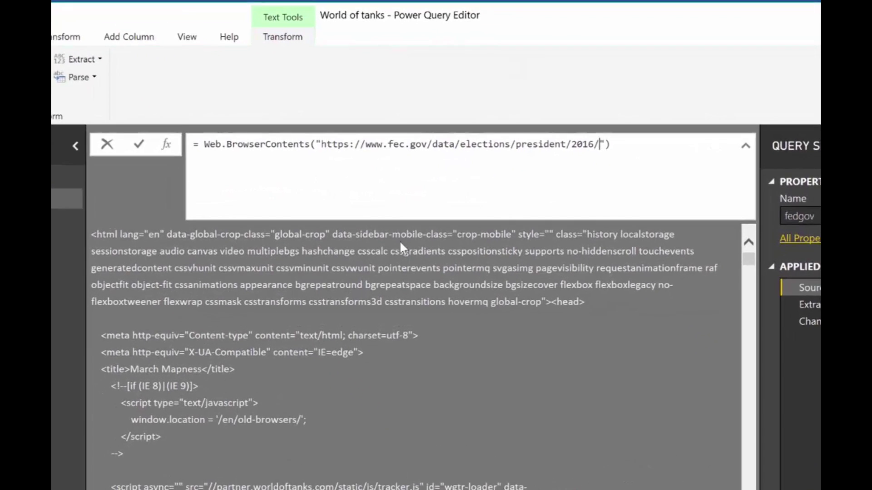
key(Right)
text(,)
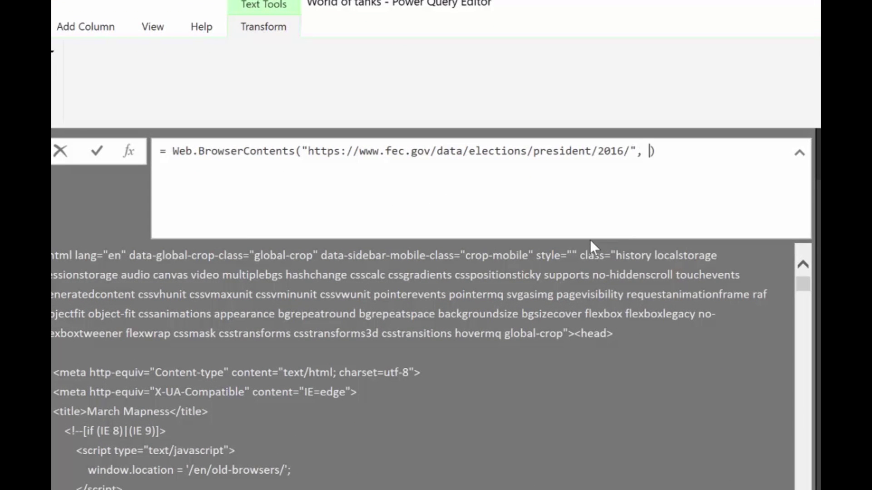
key(ctrl+v)
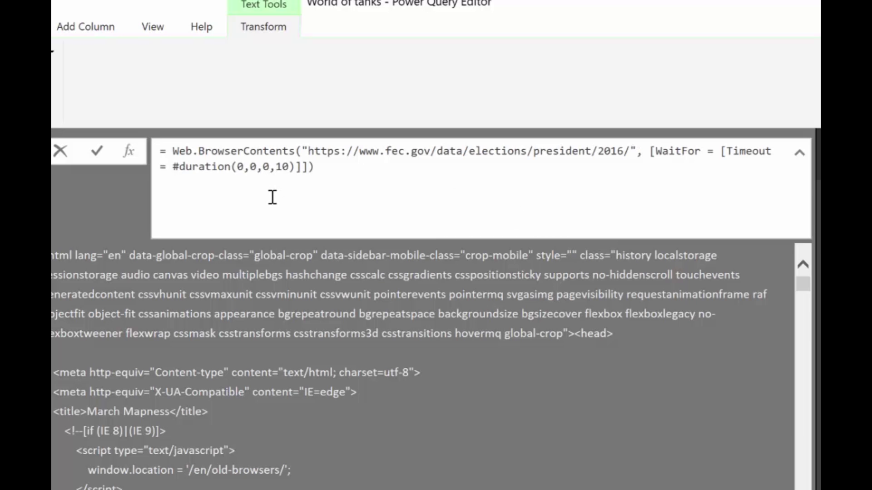
key(BackSpace)
text(0)
key(Return)
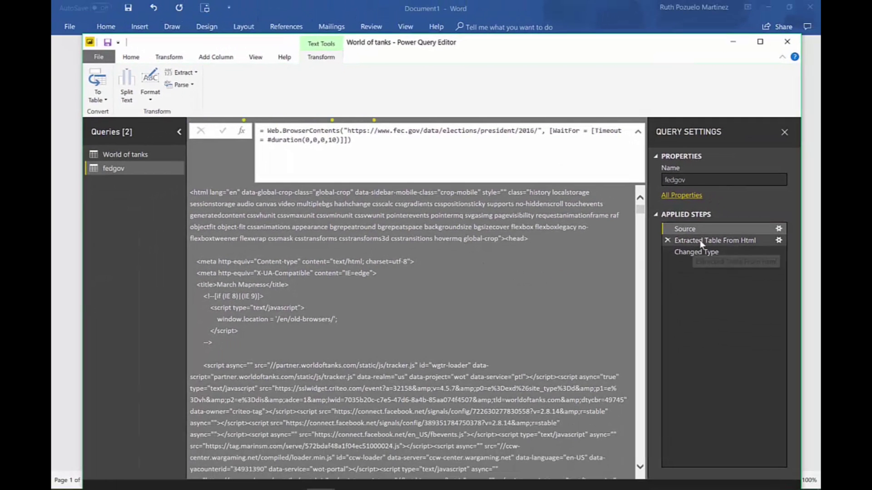
click(700, 241)
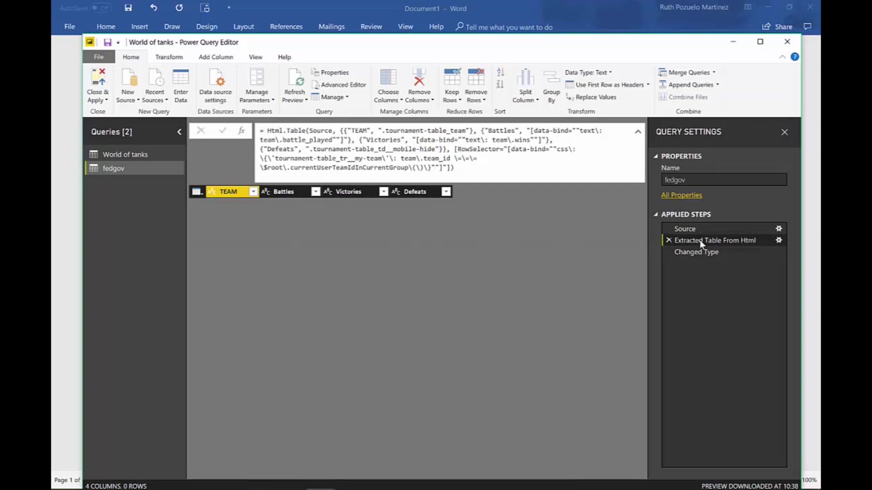
Delete the Defeats, Victories and Battles example columns and rename TEAM to Candidate
click(779, 242)
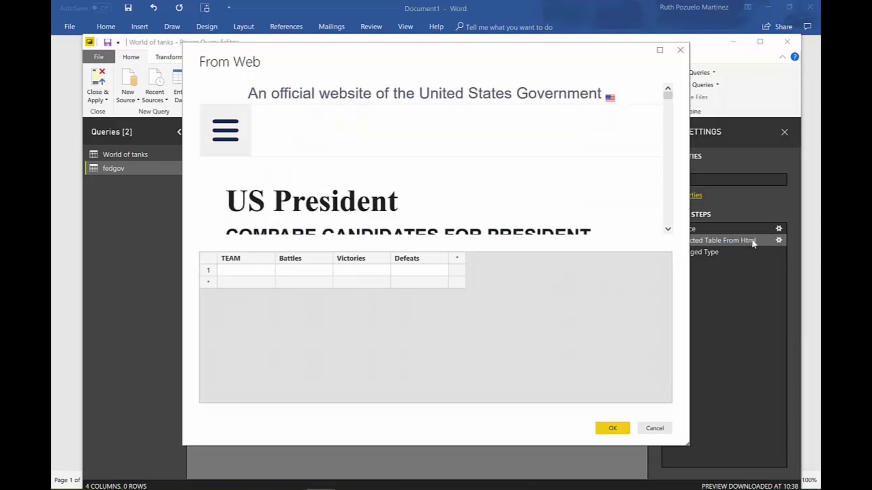
click(413, 261)
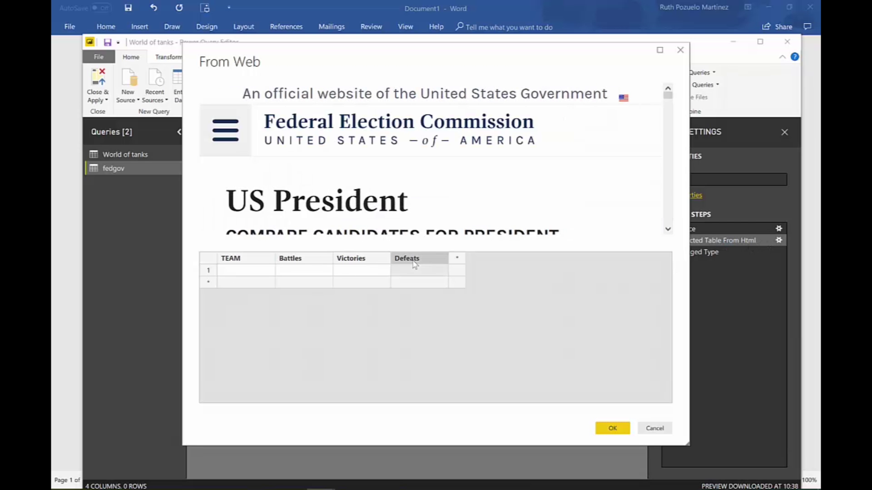
key(Delete)
click(357, 258)
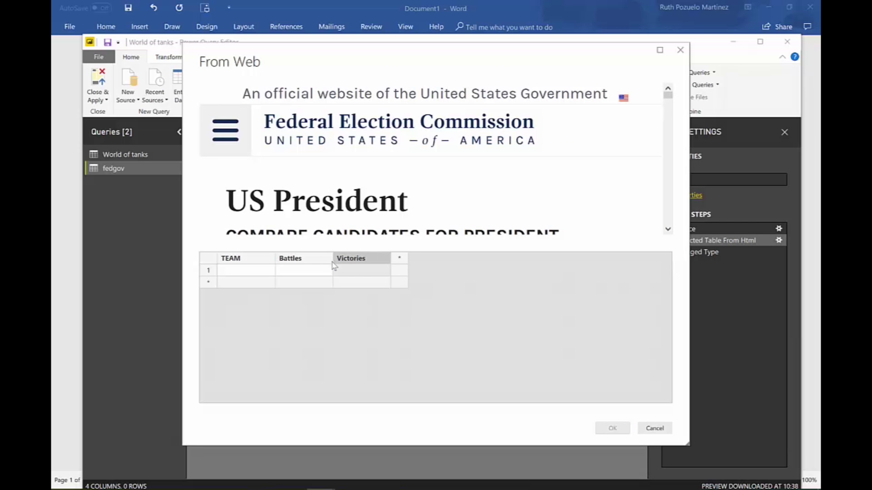
key(Delete)
click(311, 263)
key(Delete)
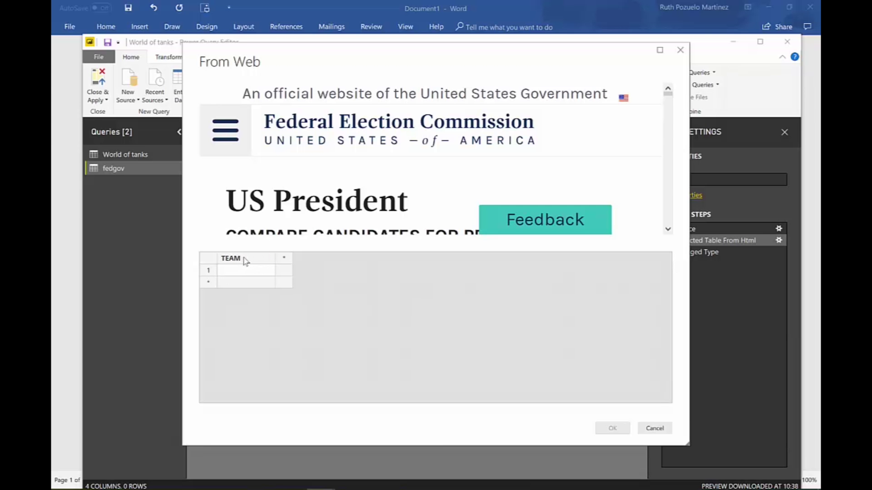
double_click(245, 260)
text(Candi)
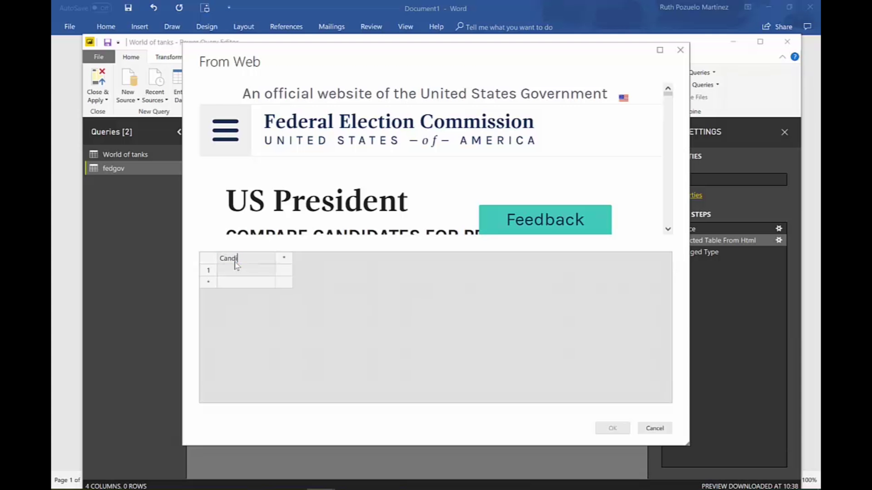
text(date)
click(236, 268)
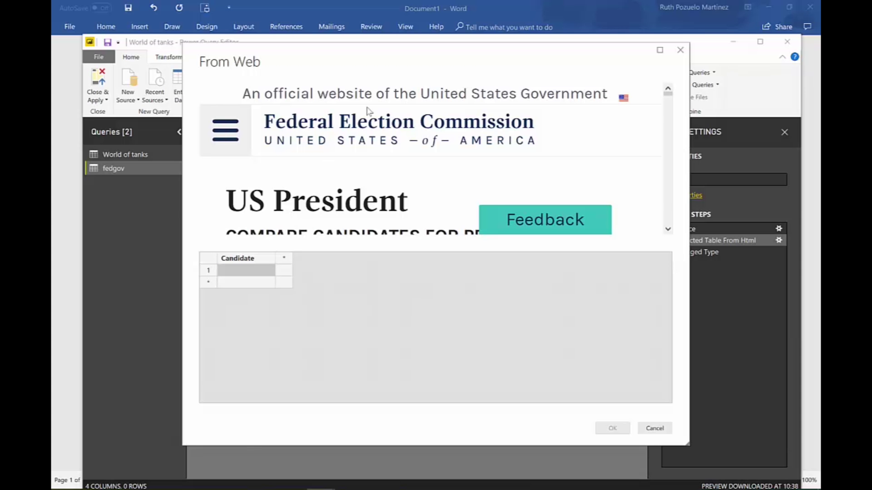
Paste the Clinton and Trump names from the preview as the first two Candidate examples
scroll(363, 191, down, 5)
scroll(359, 194, down, 10)
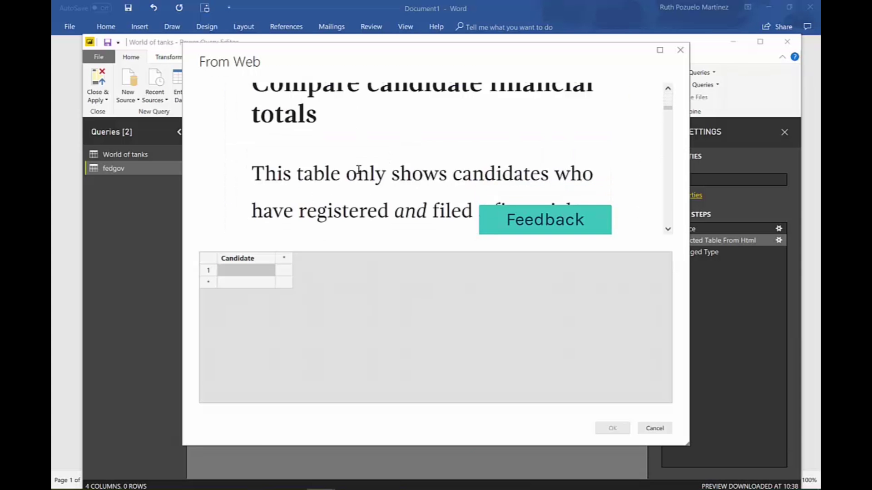
scroll(347, 172, down, 8)
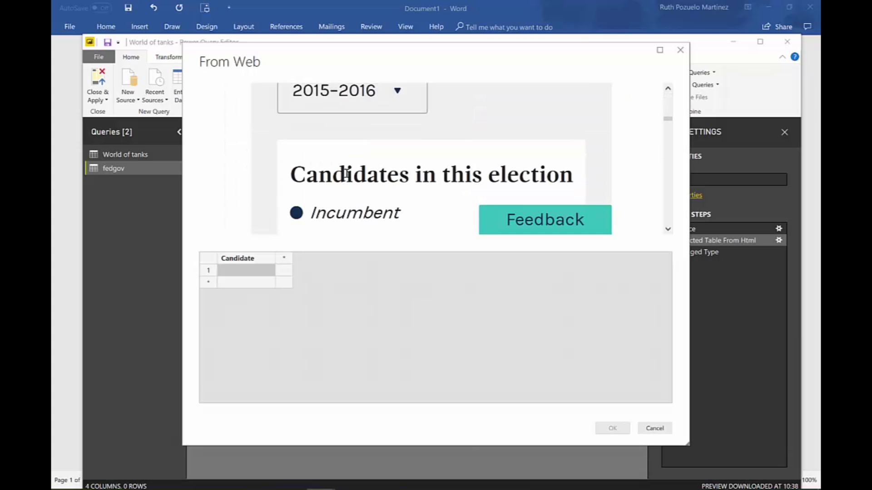
scroll(380, 191, down, 4)
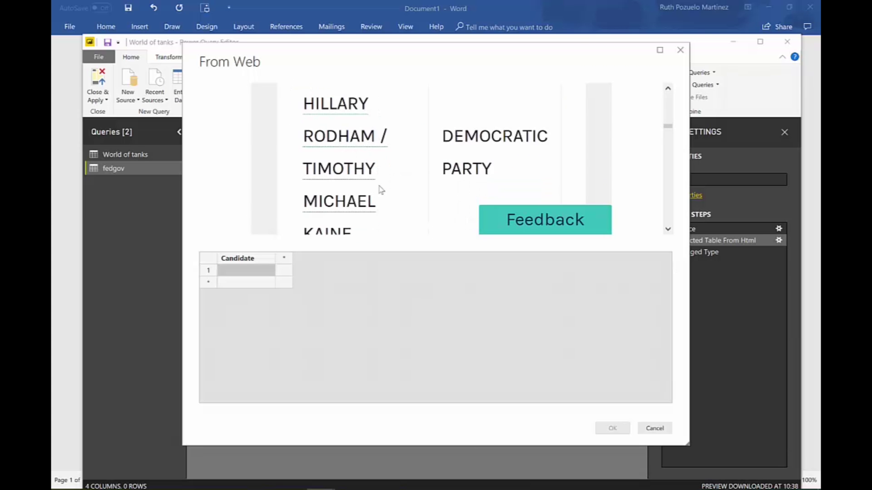
scroll(320, 181, up, 2)
drag(316, 189, 301, 152)
key(ctrl+c)
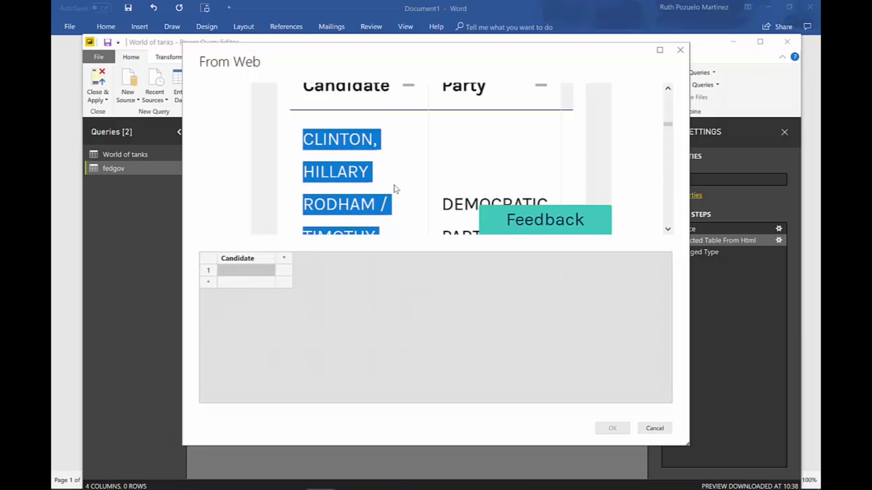
key(ctrl+v)
scroll(387, 180, down, 2)
scroll(384, 180, down, 6)
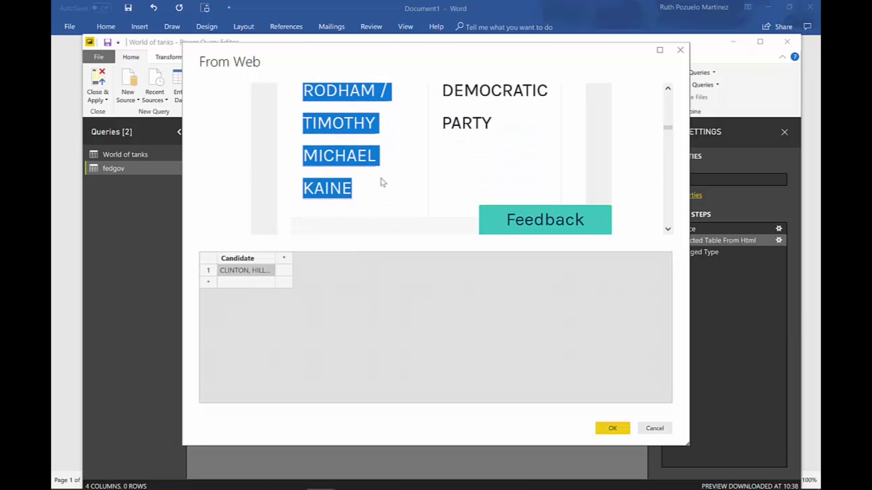
drag(373, 214, 296, 124)
key(ctrl+c)
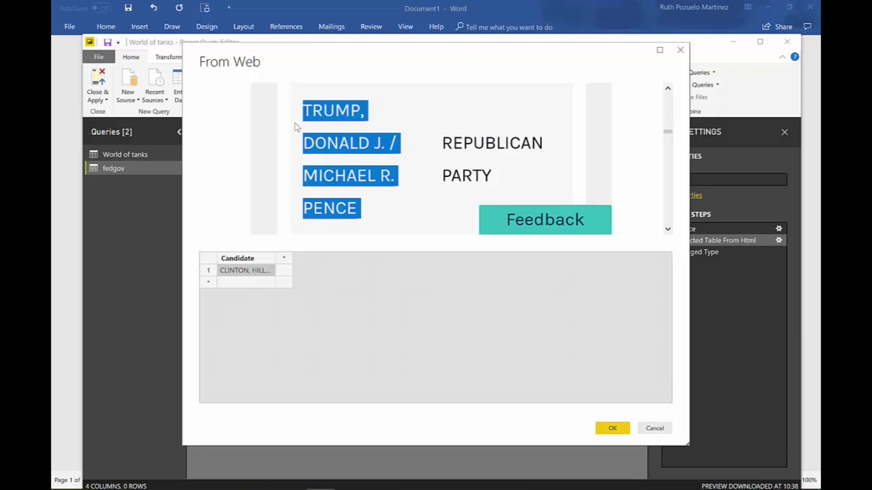
click(247, 285)
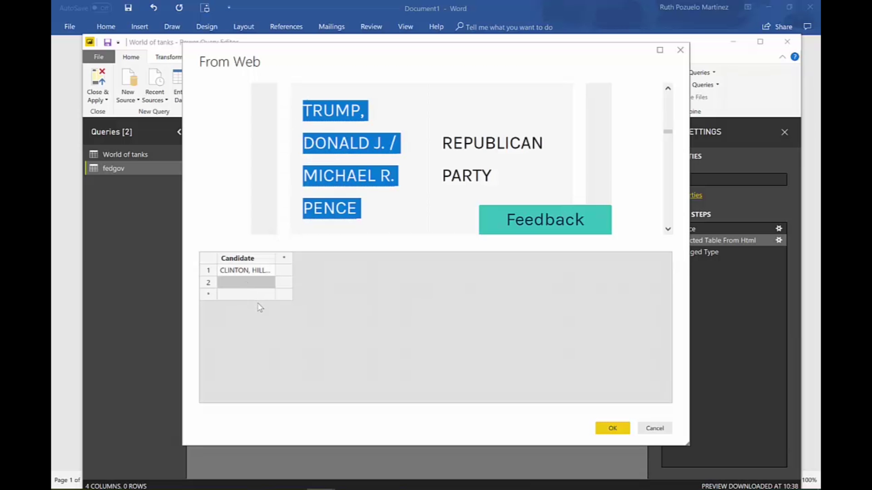
key(ctrl+v)
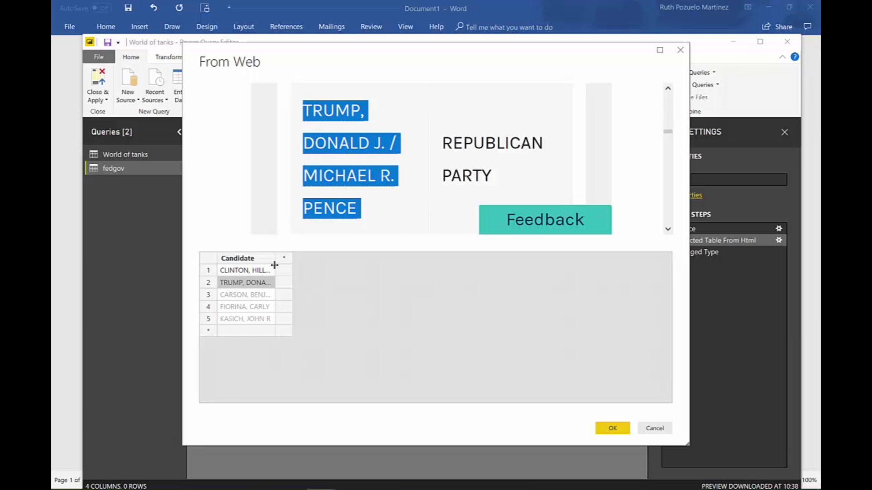
Replace row 3's Carson suggestion with Sanders's full name
scroll(363, 181, down, 2)
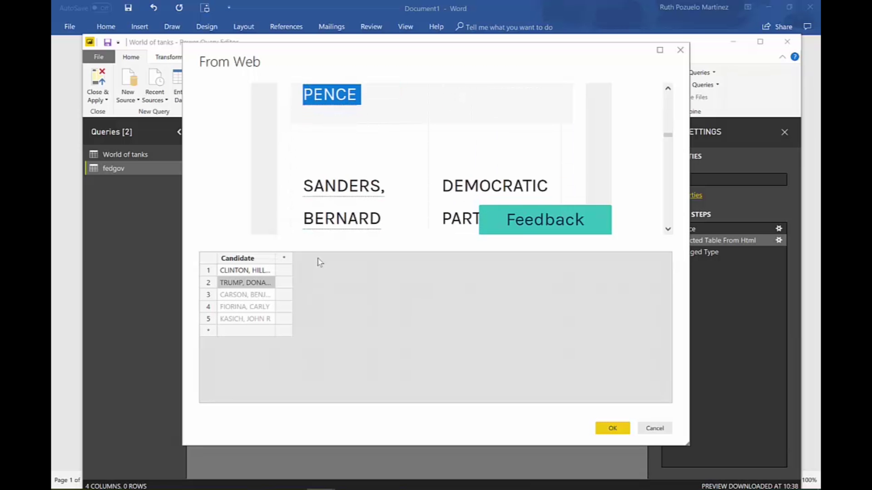
scroll(375, 190, down, 2)
scroll(375, 189, down, 3)
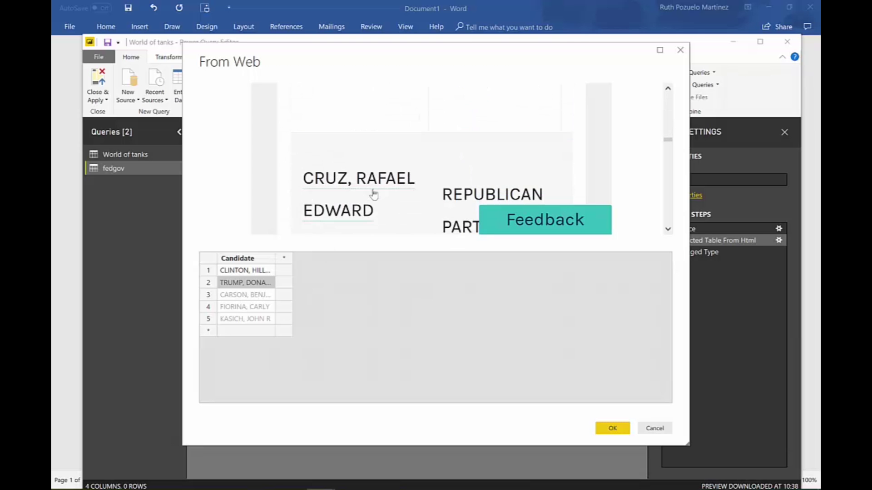
scroll(367, 189, down, 3)
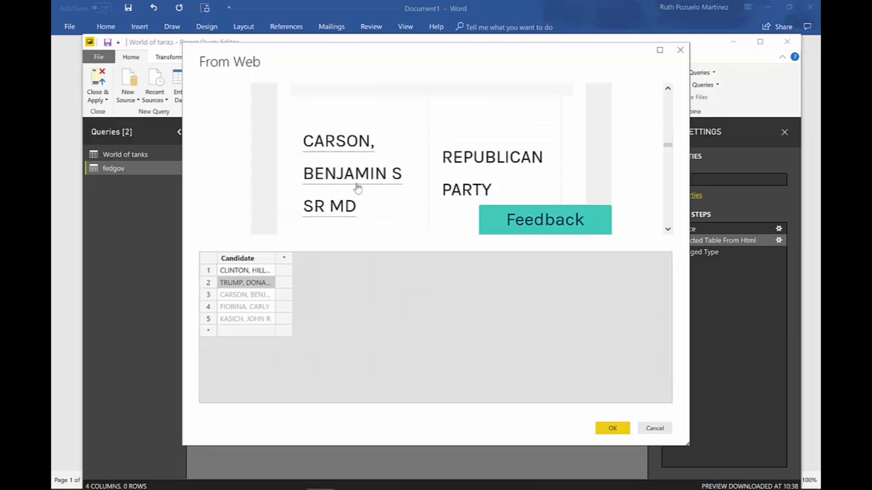
scroll(367, 181, up, 2)
scroll(367, 181, up, 4)
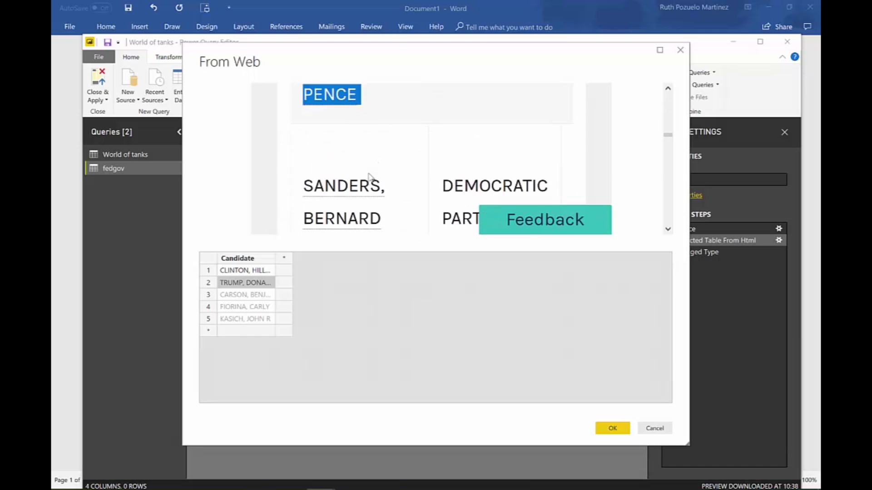
drag(399, 224, 298, 198)
key(ctrl+c)
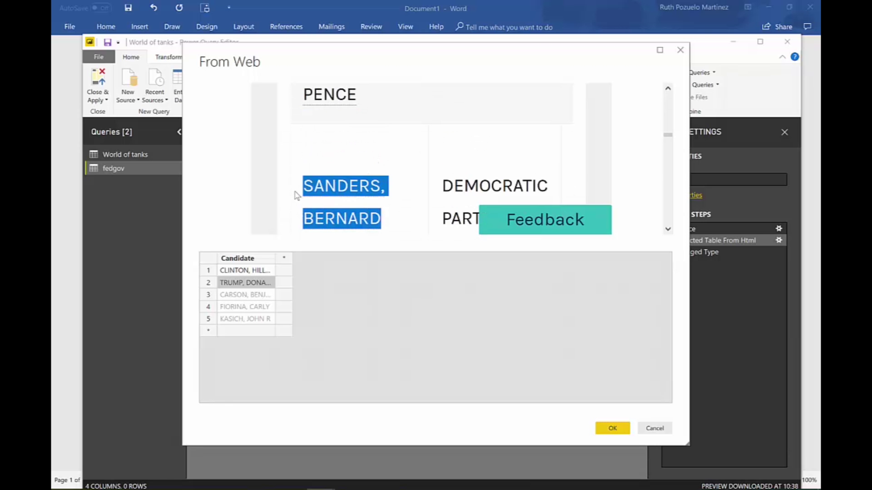
click(241, 298)
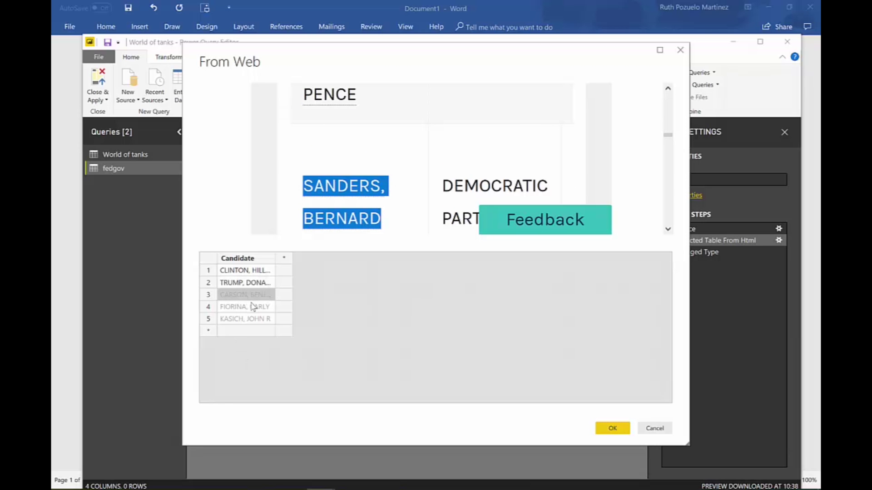
key(ctrl+v)
scroll(389, 201, down, 5)
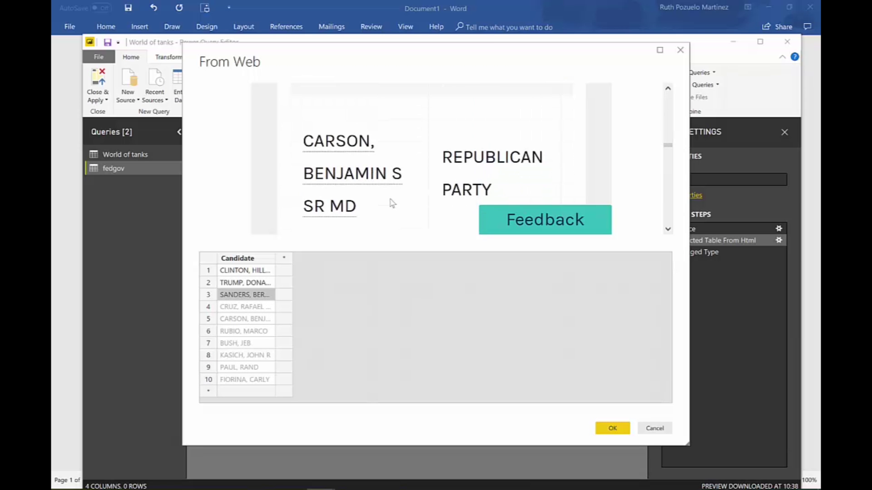
Add a new example column named Party
scroll(389, 202, down, 3)
scroll(386, 203, up, 2)
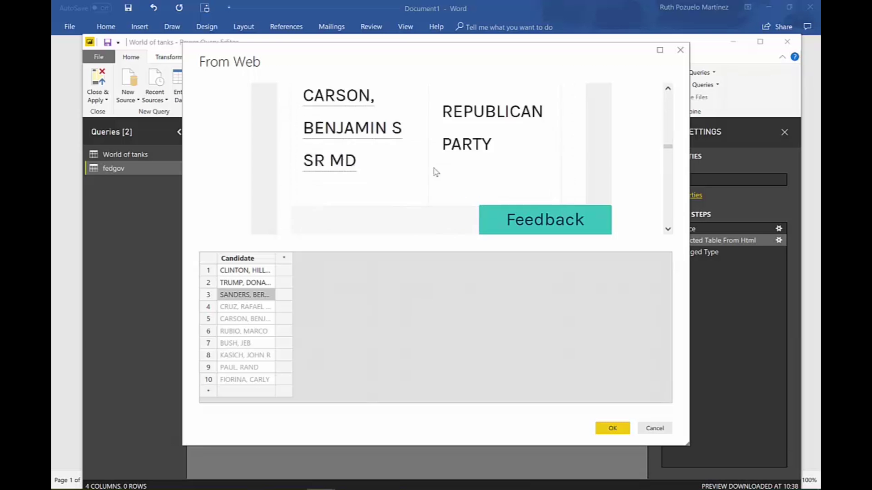
scroll(436, 171, up, 2)
click(284, 258)
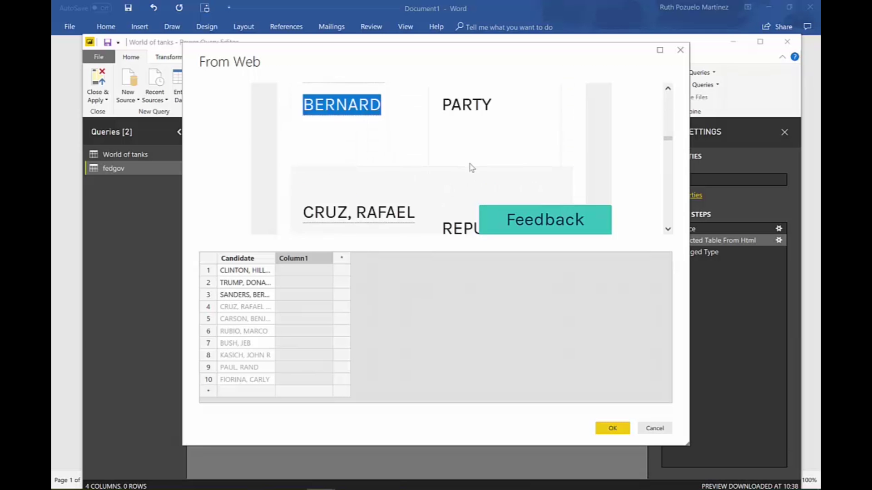
scroll(476, 155, up, 6)
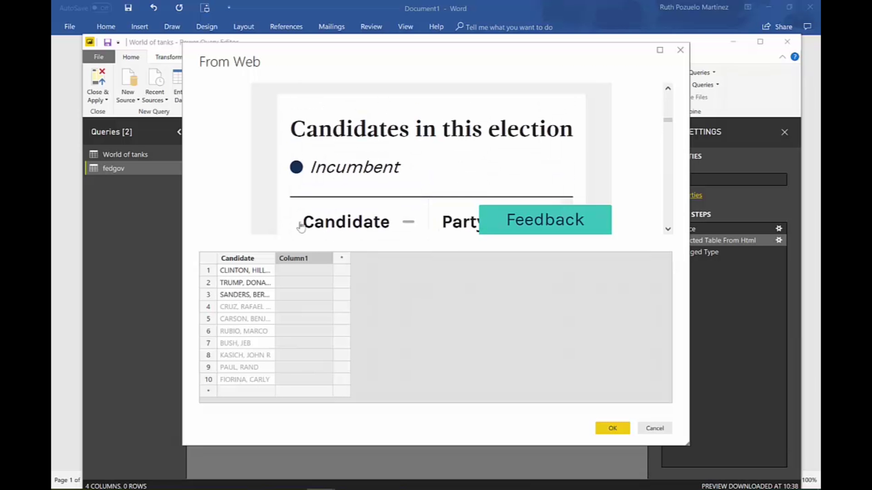
double_click(301, 261)
text(Pa)
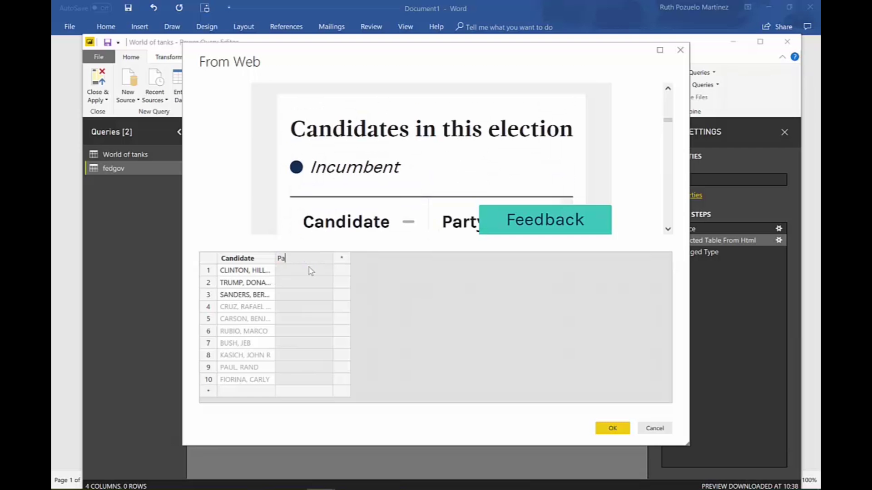
text(rty)
key(Return)
Enter DEMOCRATIC PARTY as Clinton's party in row 1
scroll(443, 159, down, 5)
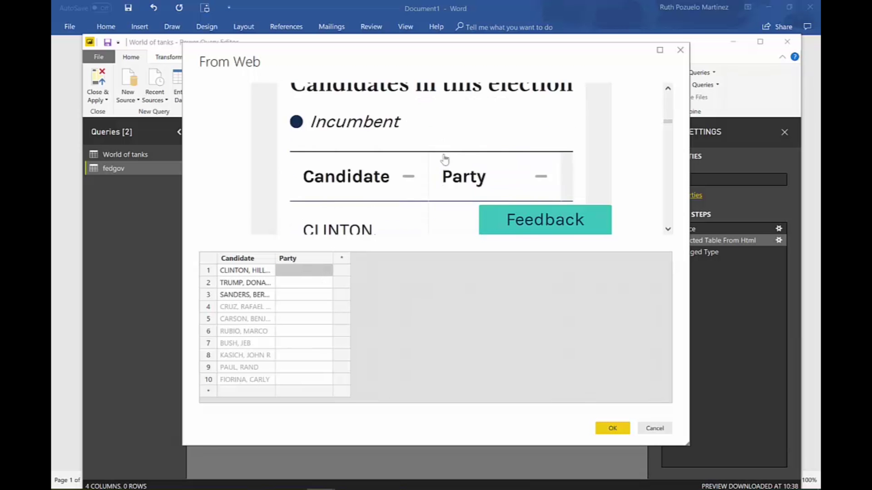
drag(502, 171, 454, 140)
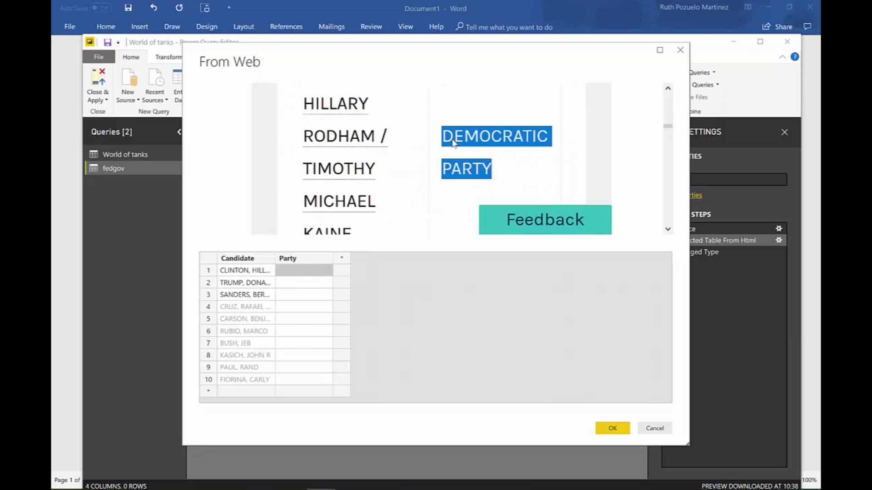
text(DEMOCRATIC PARTY)
click(304, 283)
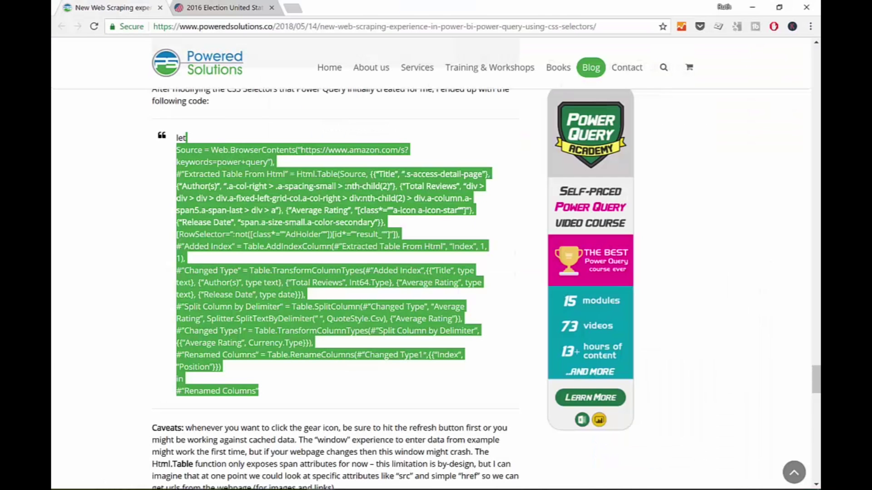
On the FEC 2016 presidential page, raise results per page above the default 10
click(229, 5)
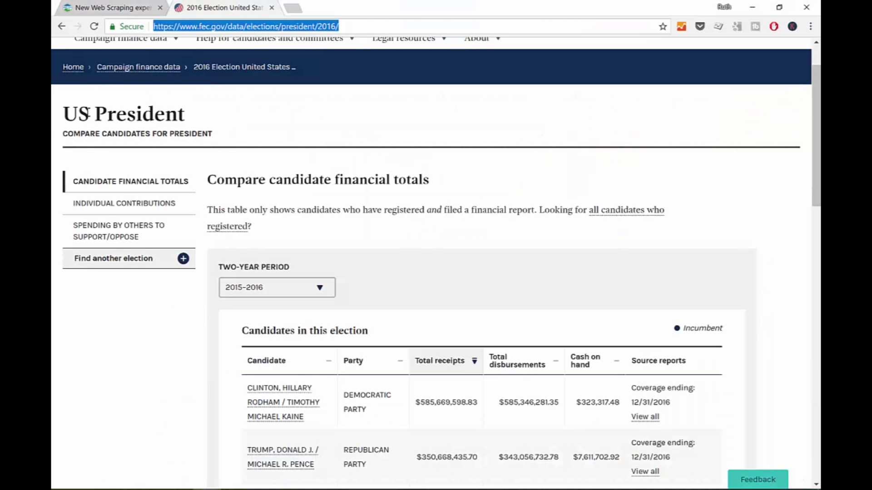
scroll(554, 226, down, 3)
scroll(554, 226, down, 10)
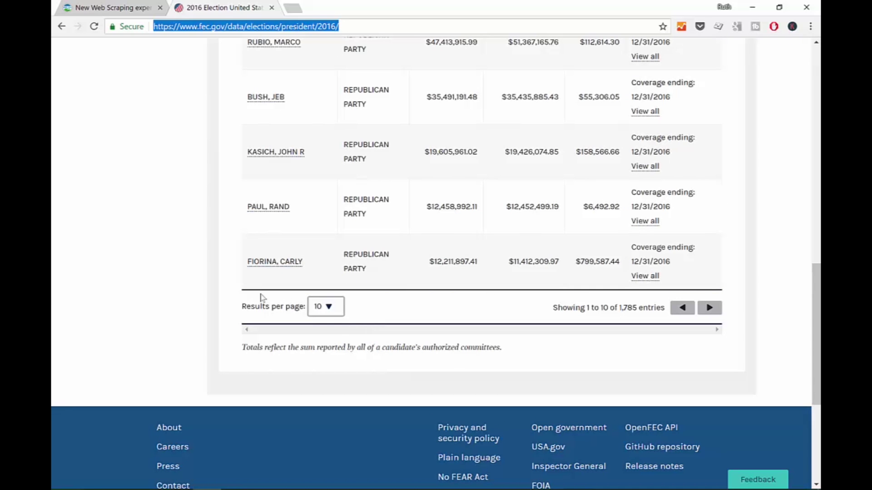
click(327, 308)
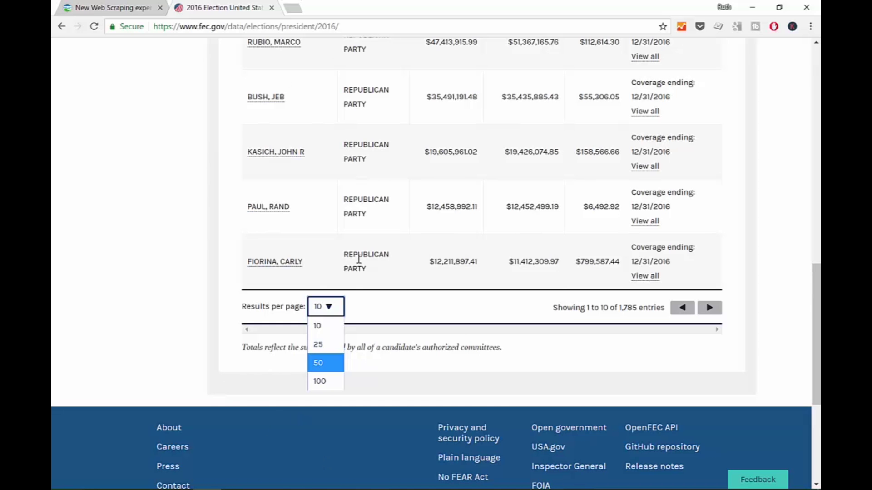
click(332, 344)
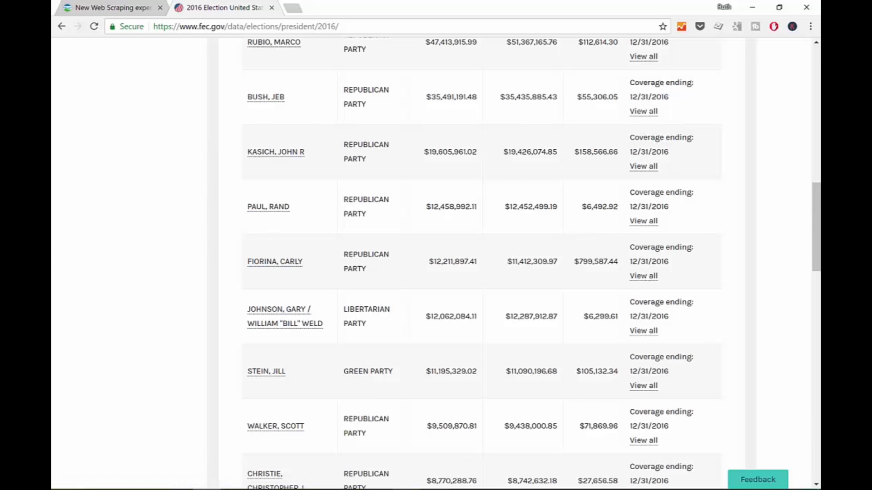
mouse_move(434, 489)
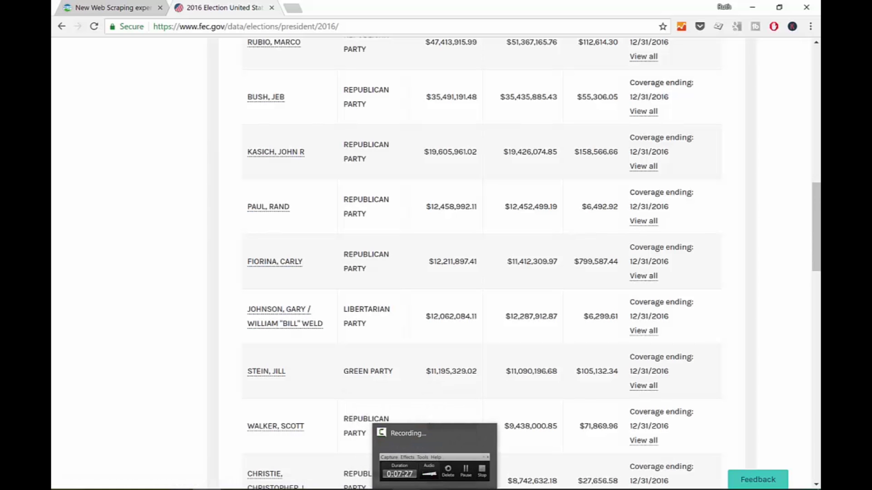
Remove the Party column from the From Web example table
click(269, 459)
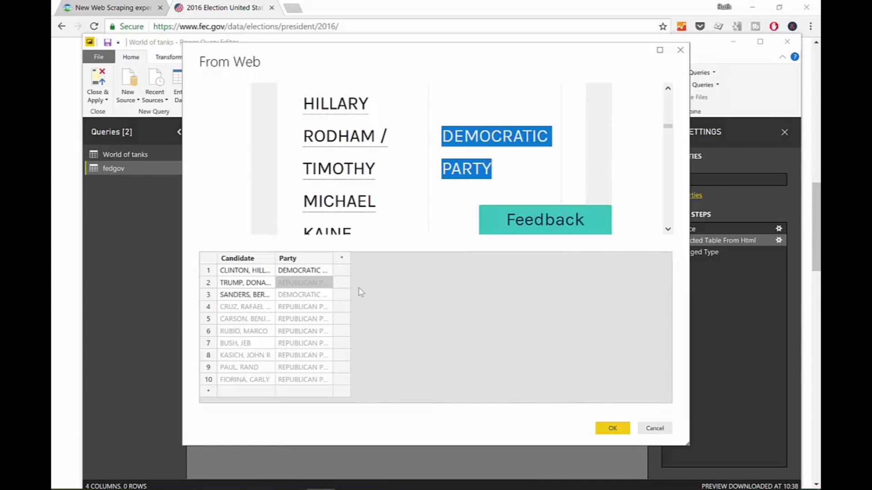
click(315, 259)
right_click(316, 259)
click(342, 315)
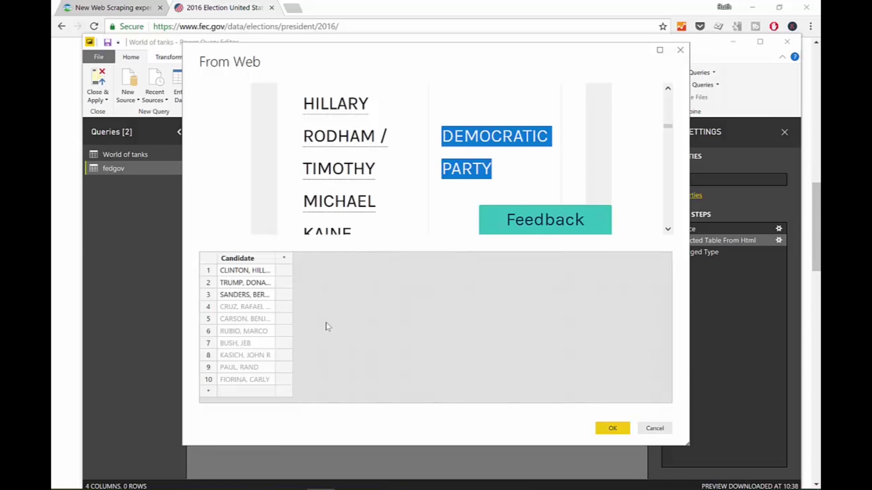
Set the From Web preview page to show 50 results per page
scroll(449, 186, up, 3)
scroll(391, 188, down, 8)
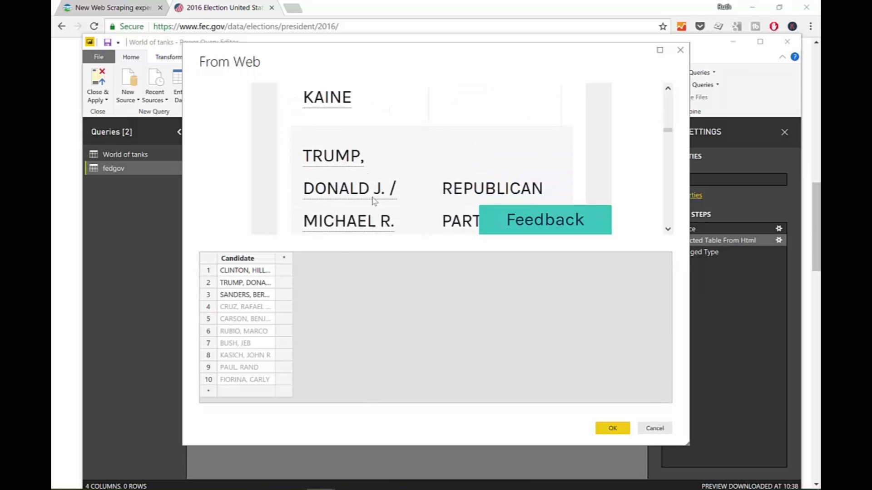
scroll(369, 202, down, 15)
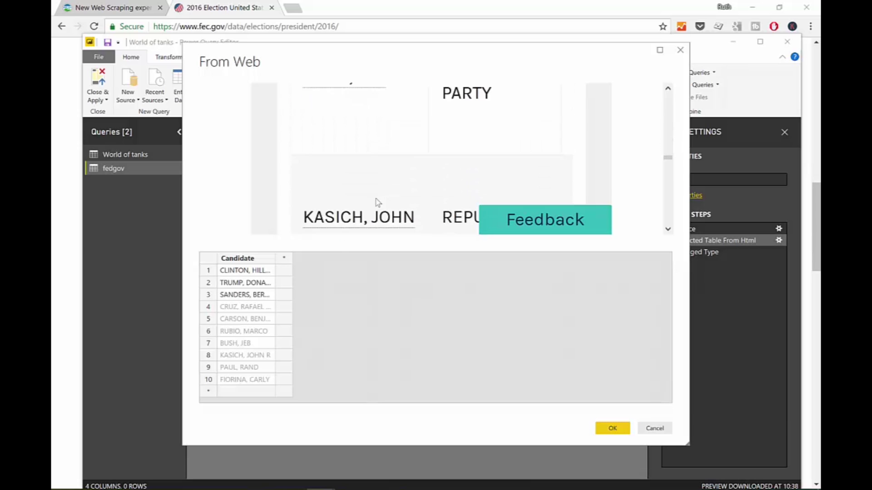
scroll(381, 195, down, 5)
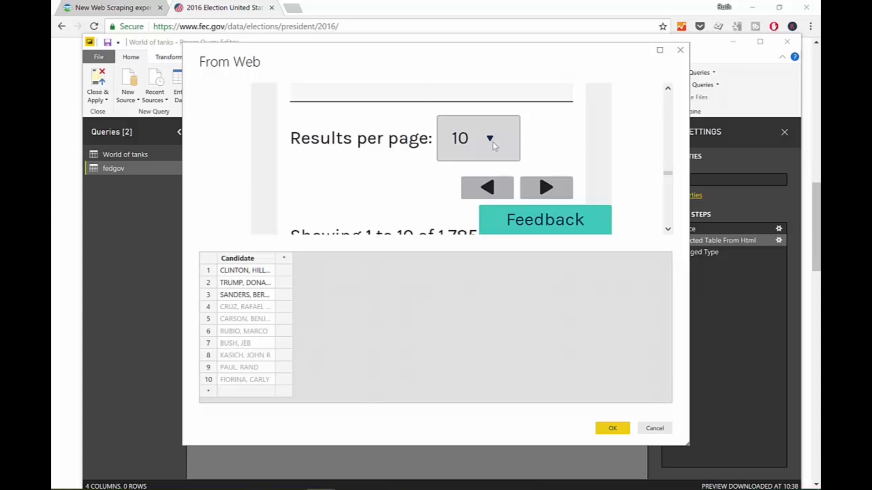
click(495, 138)
click(476, 177)
Add an empty eleventh example row beneath the ten names in the Candidate column
scroll(417, 182, down, 10)
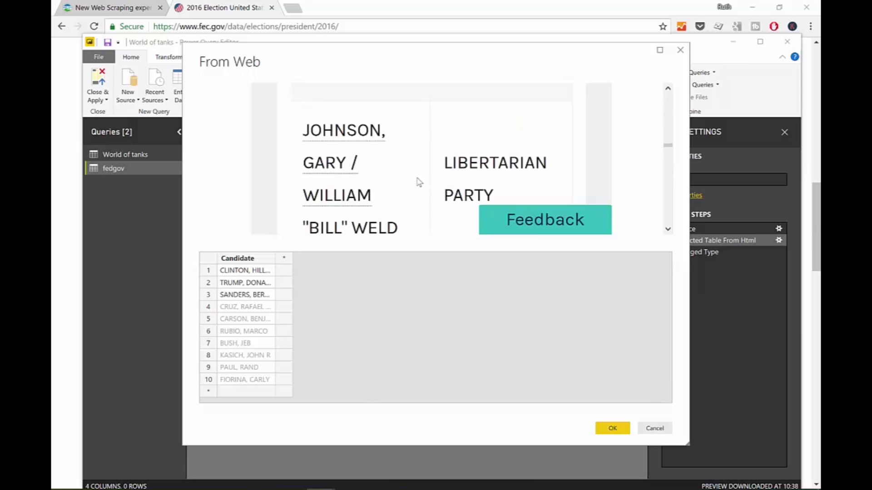
scroll(421, 186, up, 5)
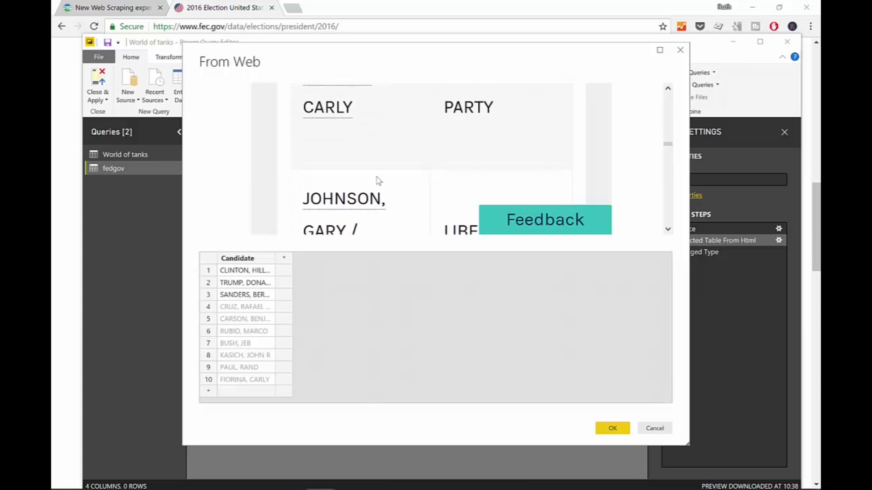
scroll(377, 181, down, 3)
drag(408, 193, 294, 142)
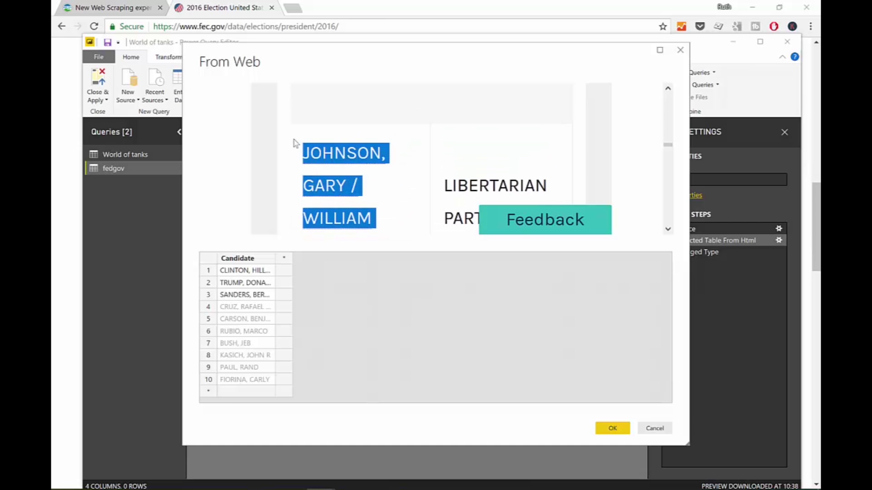
click(238, 393)
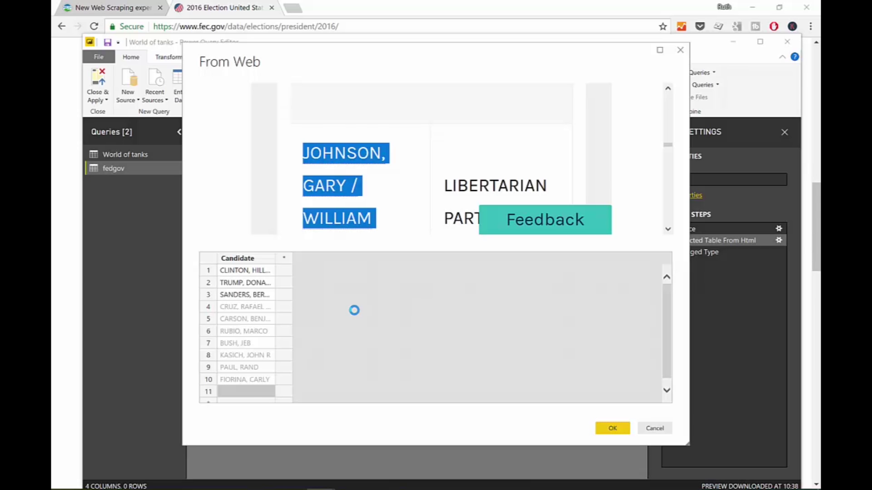
Scroll through the Candidate preview to check the names extracted by example
scroll(266, 357, down, 10)
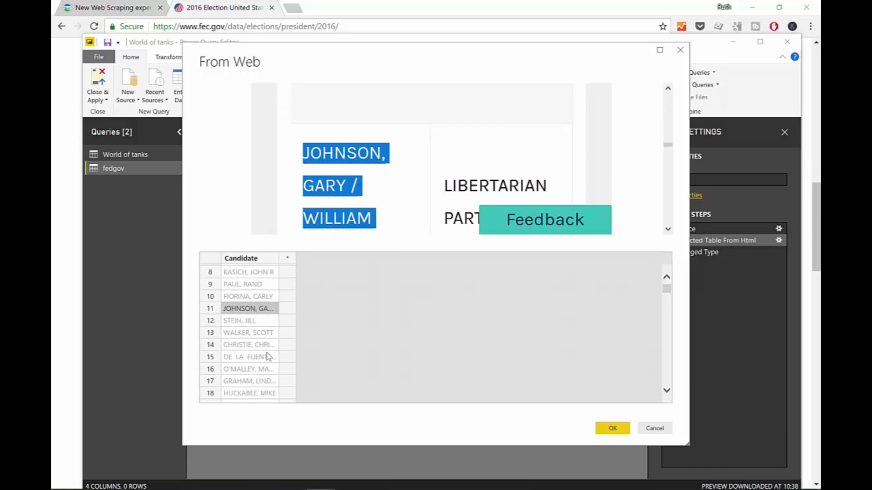
scroll(265, 361, down, 15)
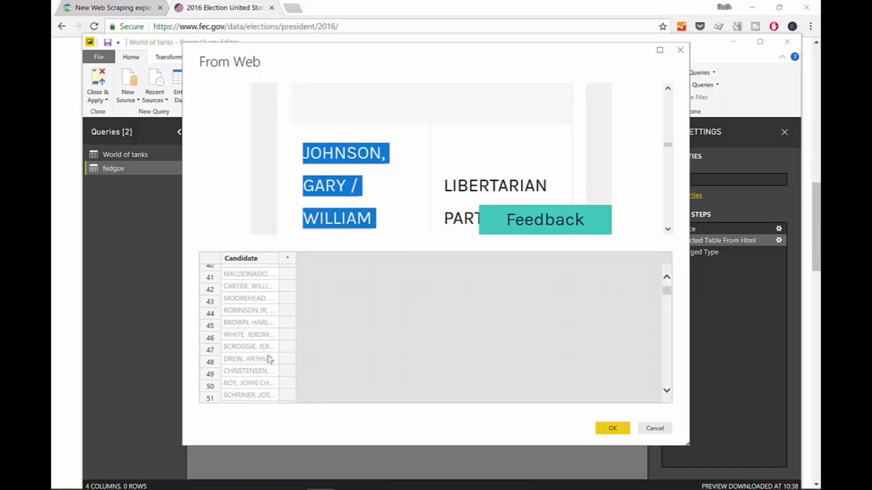
scroll(267, 359, down, 12)
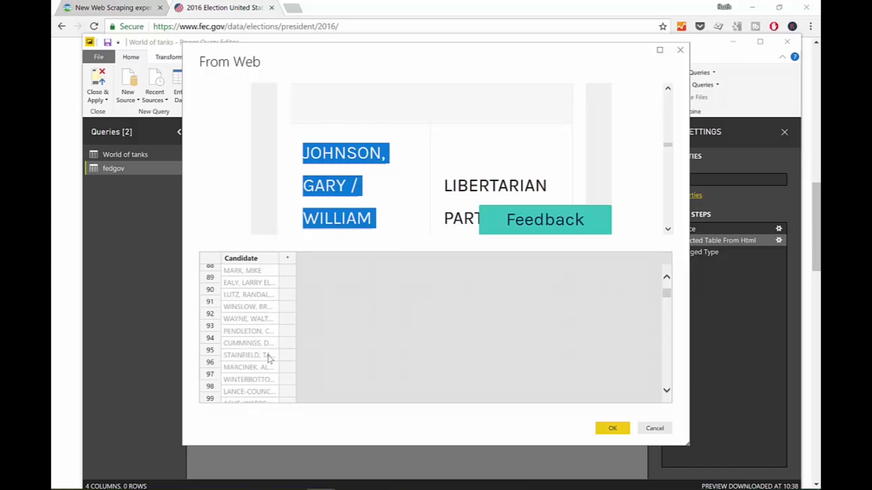
scroll(268, 355, down, 7)
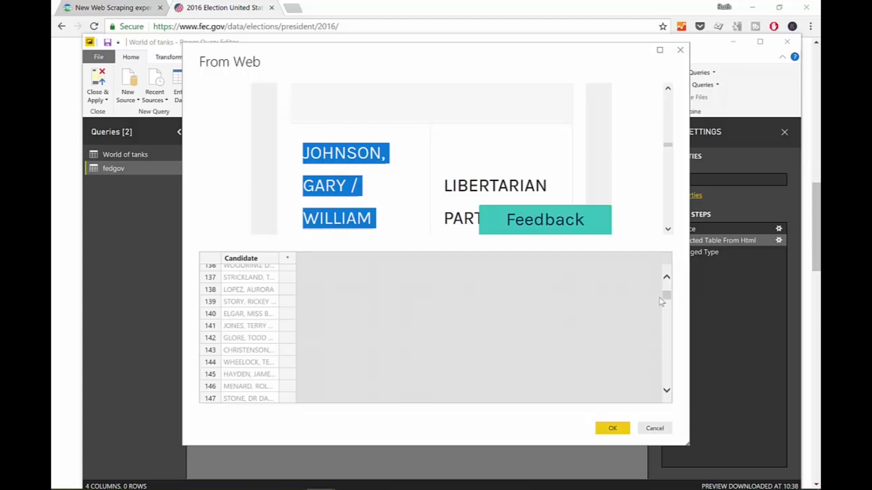
drag(666, 299, 667, 392)
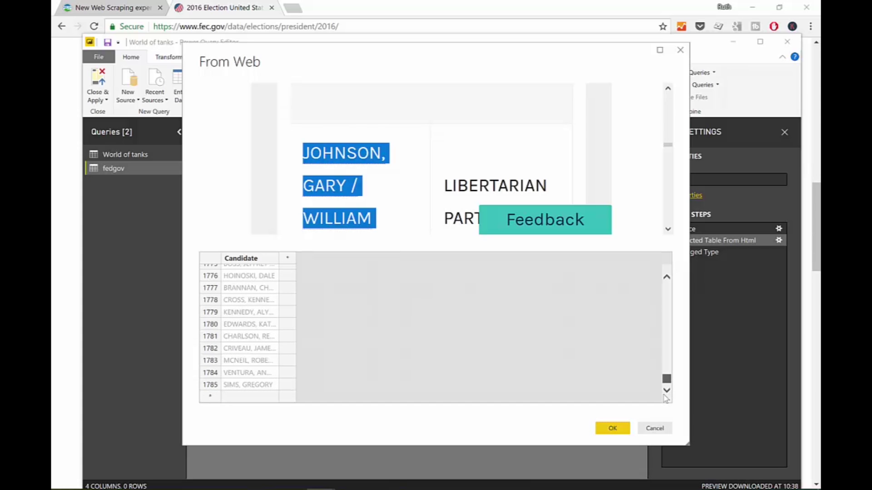
drag(666, 379, 666, 288)
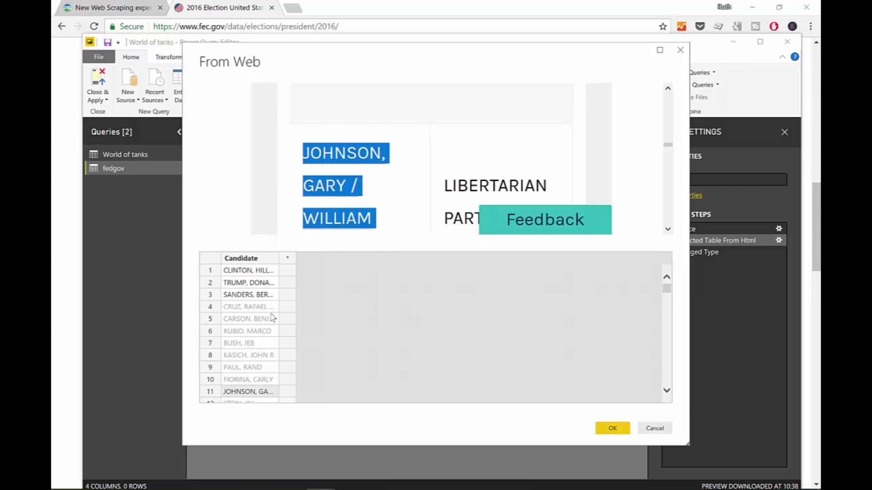
scroll(257, 344, down, 2)
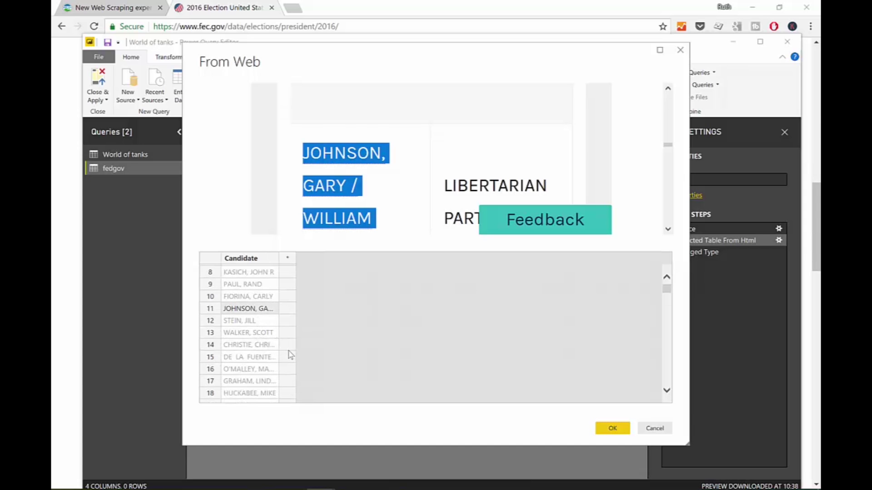
scroll(337, 307, up, 2)
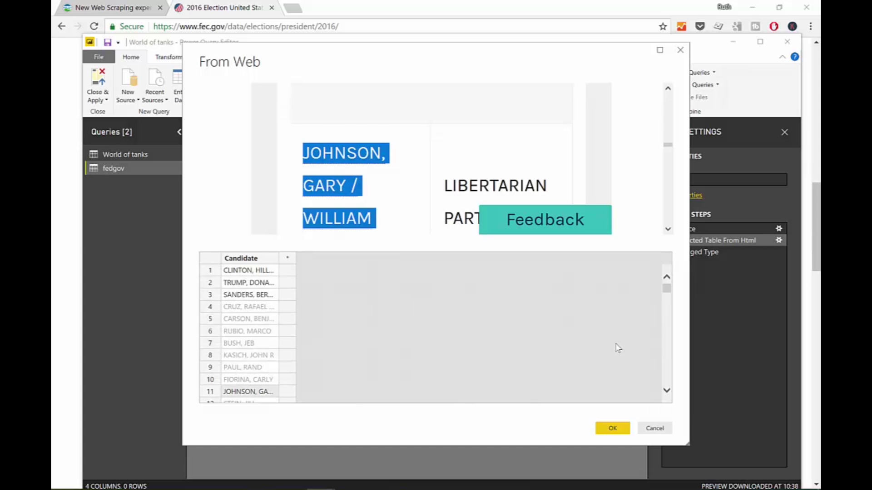
scroll(253, 302, down, 3)
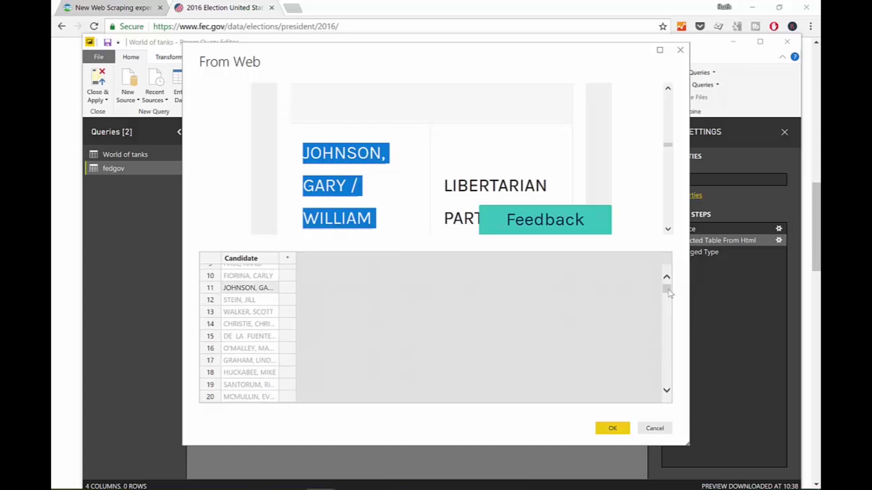
Confirm the list ends at row 1,785, then try another column and get the maximum-size warning
click(666, 384)
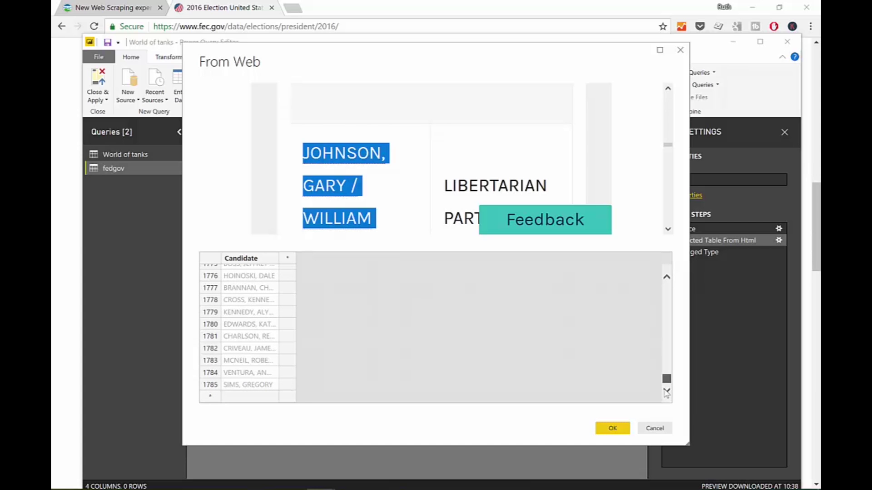
drag(666, 380, 654, 260)
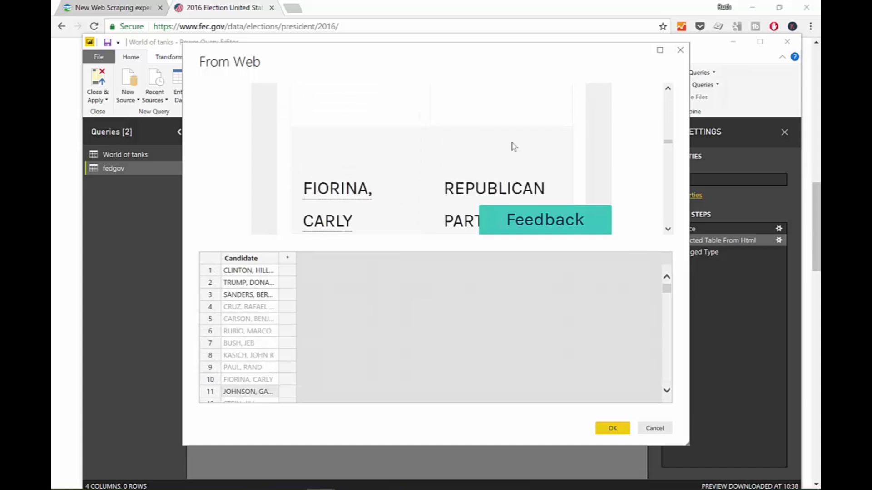
scroll(513, 147, up, 3)
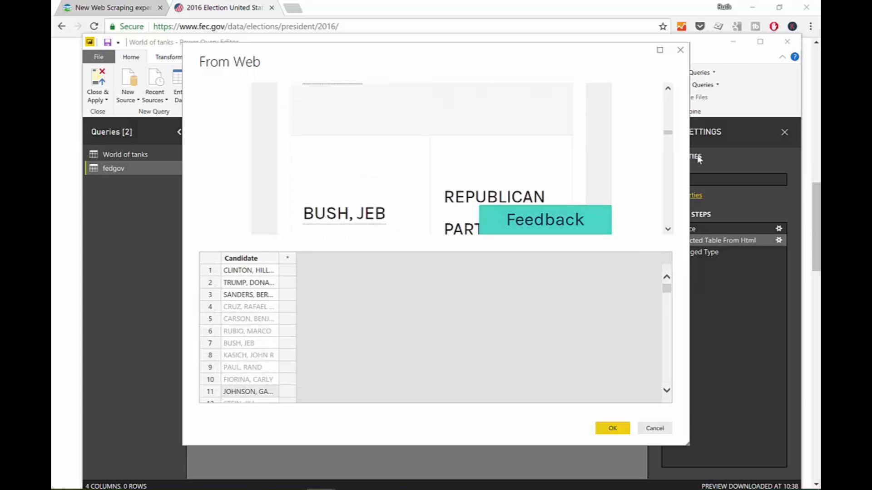
drag(668, 132, 665, 89)
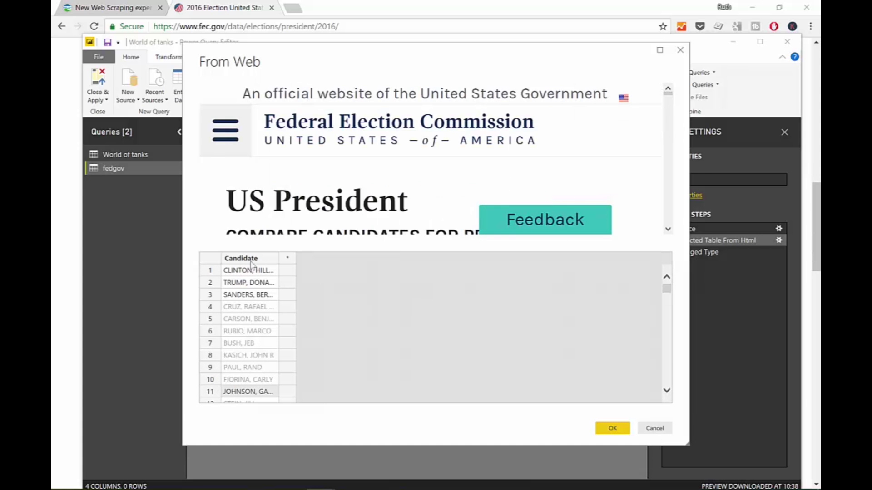
click(287, 258)
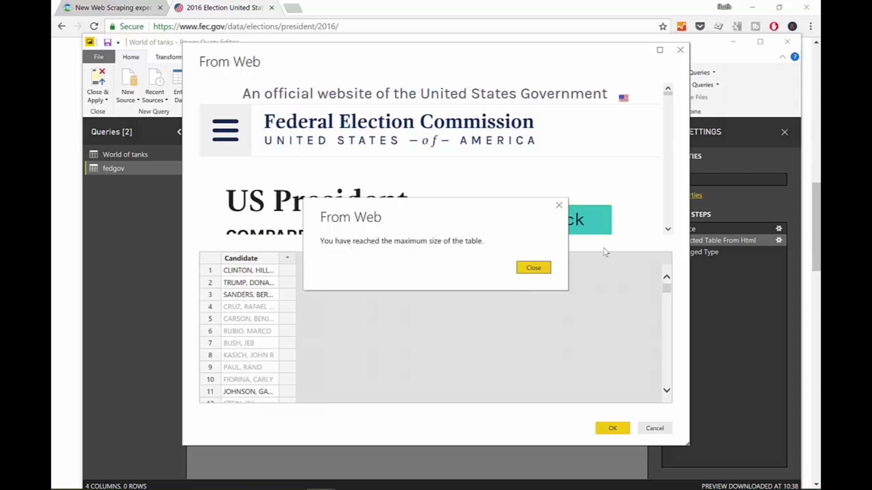
Dismiss the size-limit message and load the 1,785-name Candidate table into the fedgov query
click(532, 268)
scroll(296, 313, down, 12)
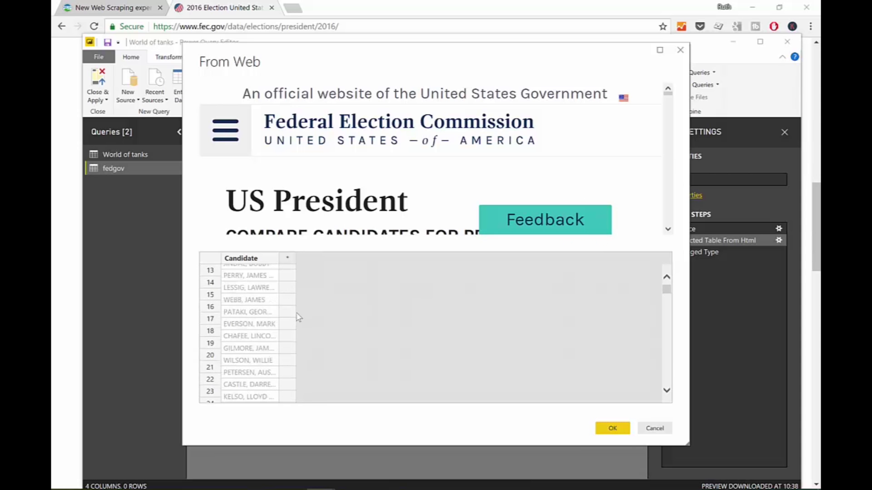
scroll(218, 367, down, 1)
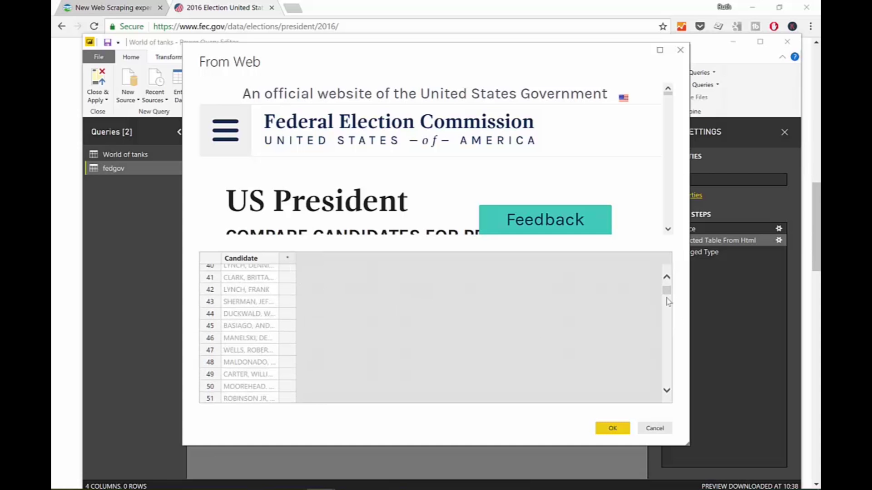
drag(666, 293, 666, 395)
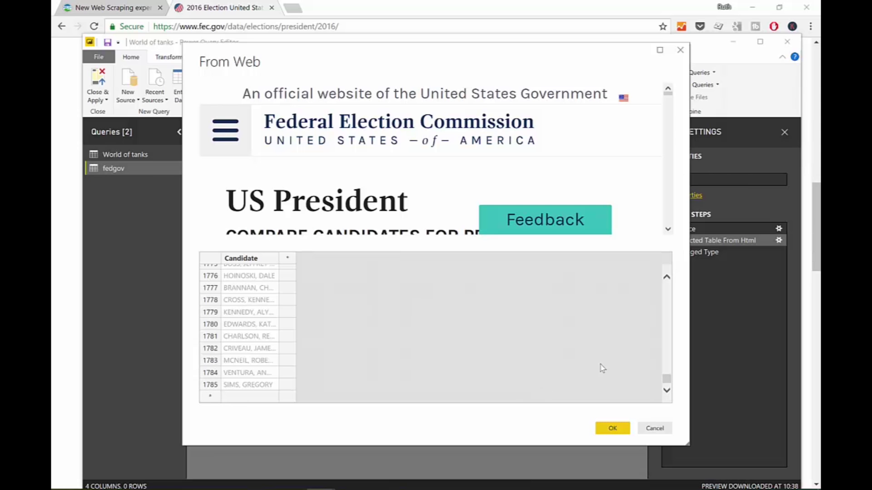
click(612, 428)
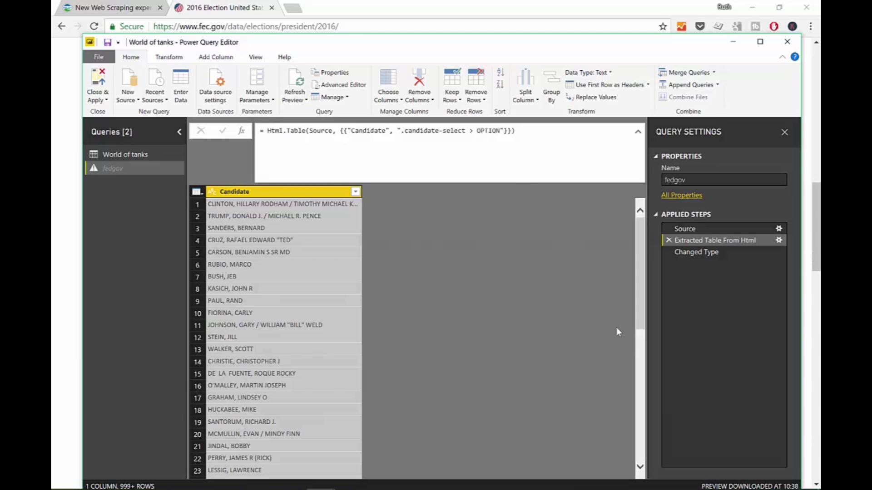
key(alt+Tab)
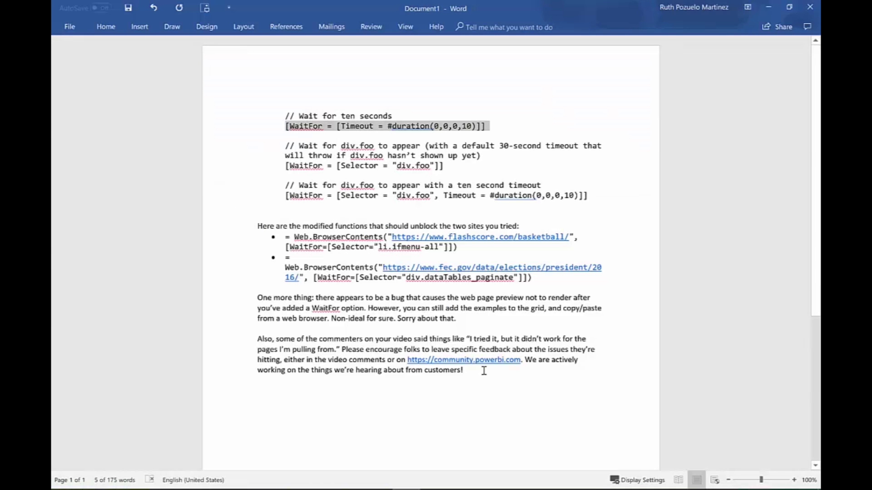
click(595, 361)
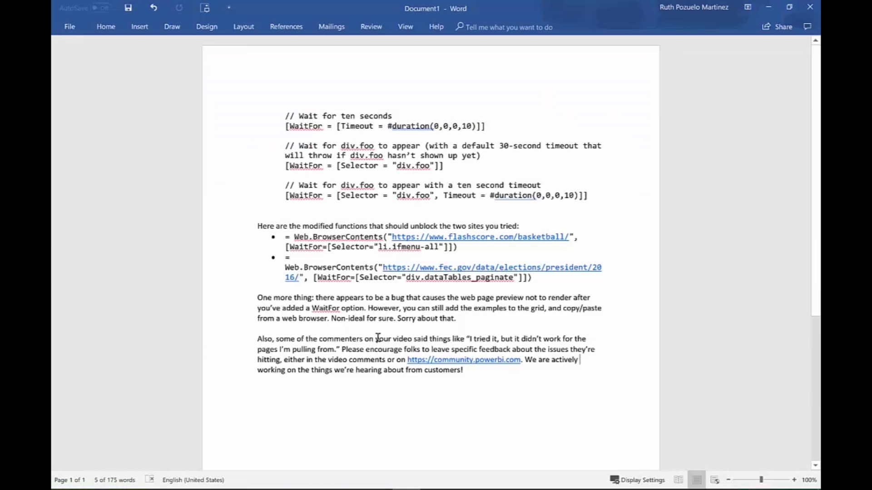
drag(316, 341, 390, 350)
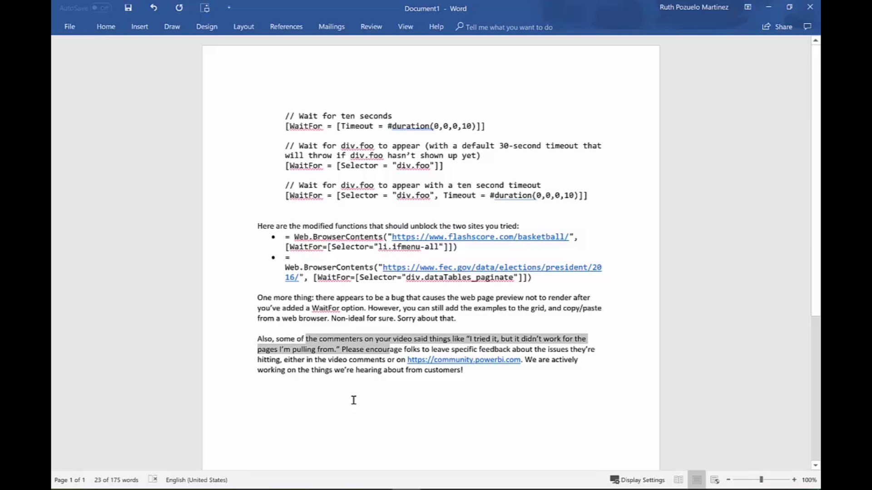
click(356, 370)
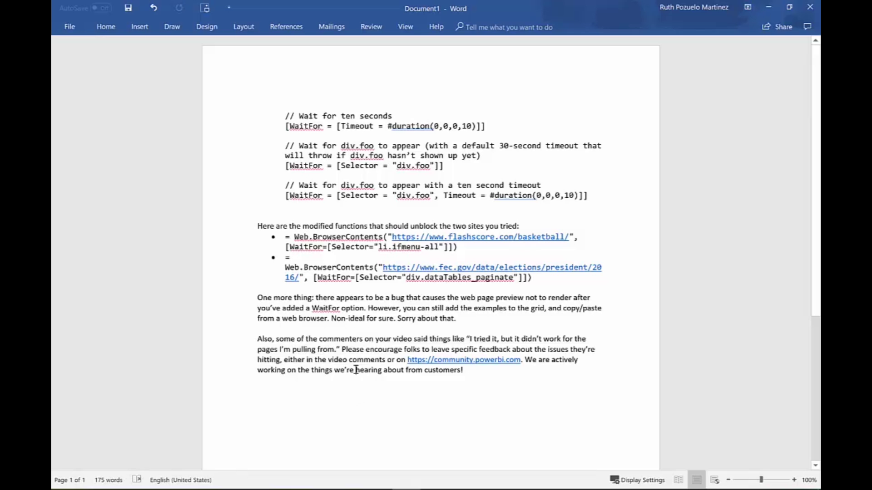